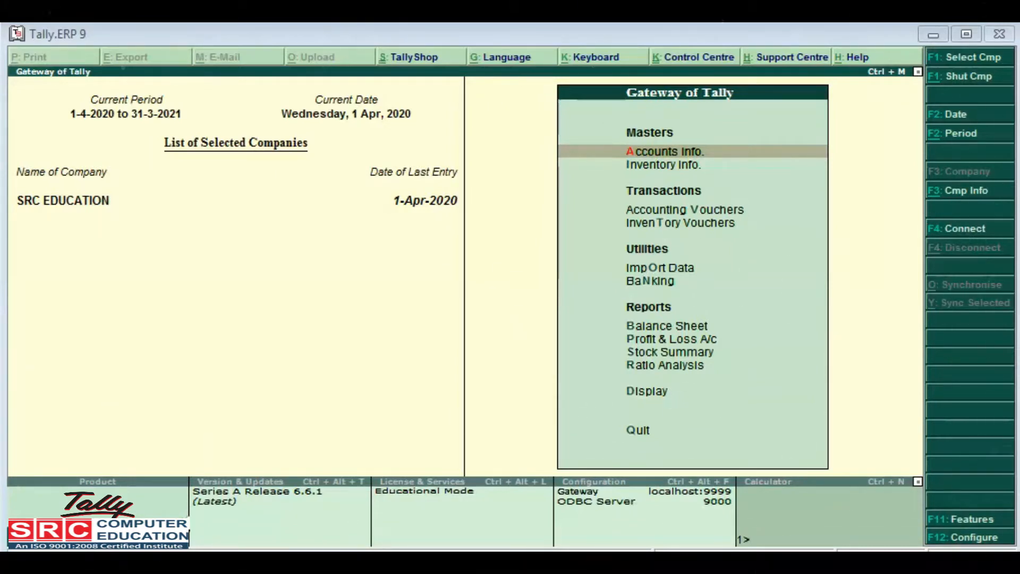
- Open accounting voucher creation with a new payment voucher ready for its debit ledger
key("Down")
key("Down")
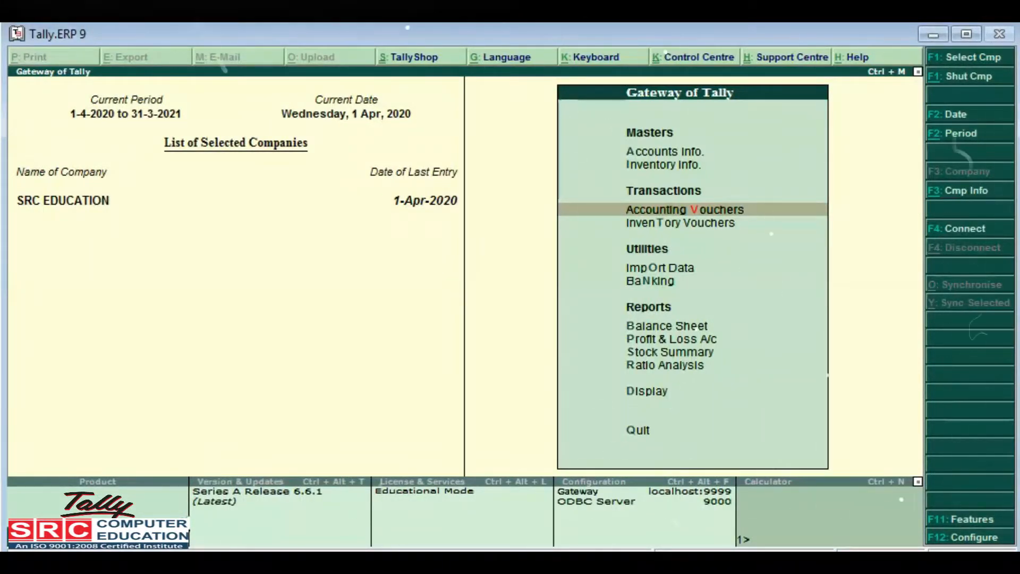
key("Return")
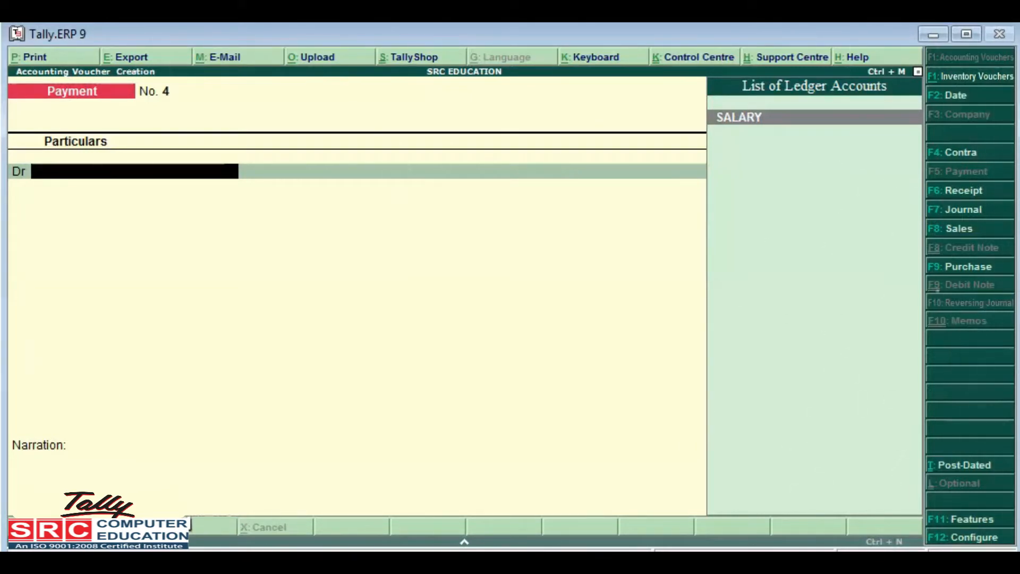
key("Escape")
key("y")
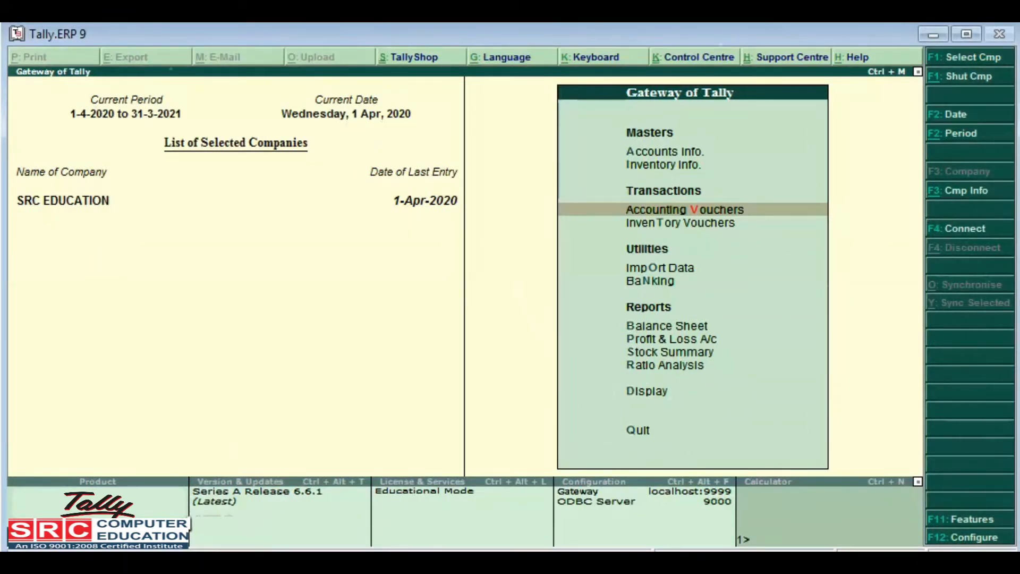
key("Return")
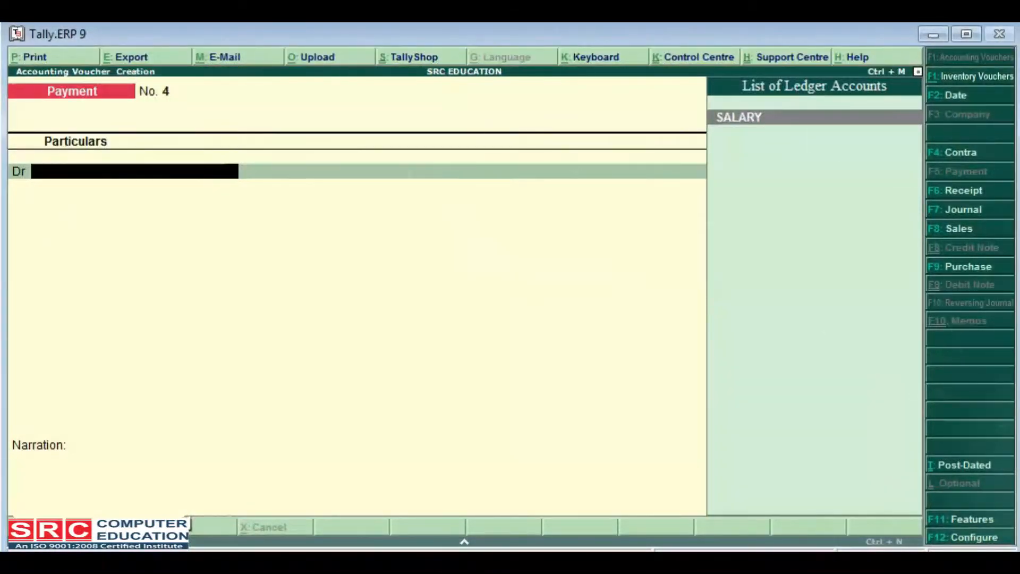
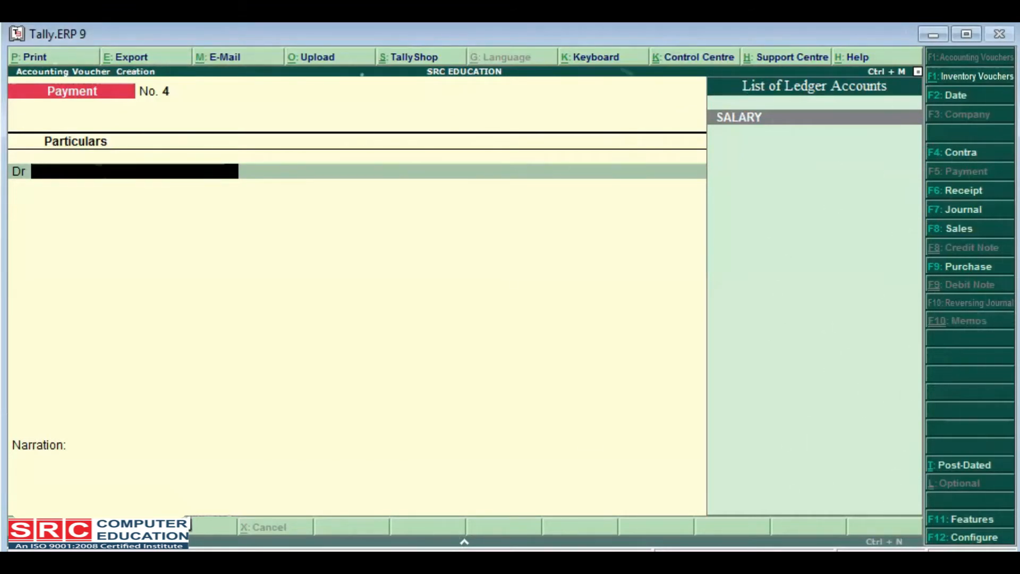
- Debit the SALARY ledger with 10,000 in the payment voucher
key("Return")
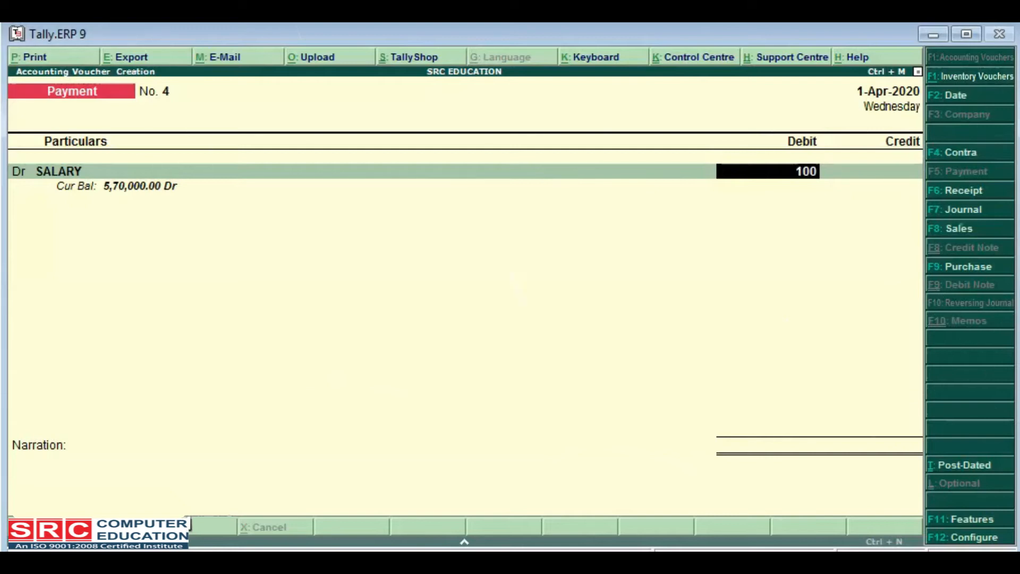
key("Return")
key("Return")
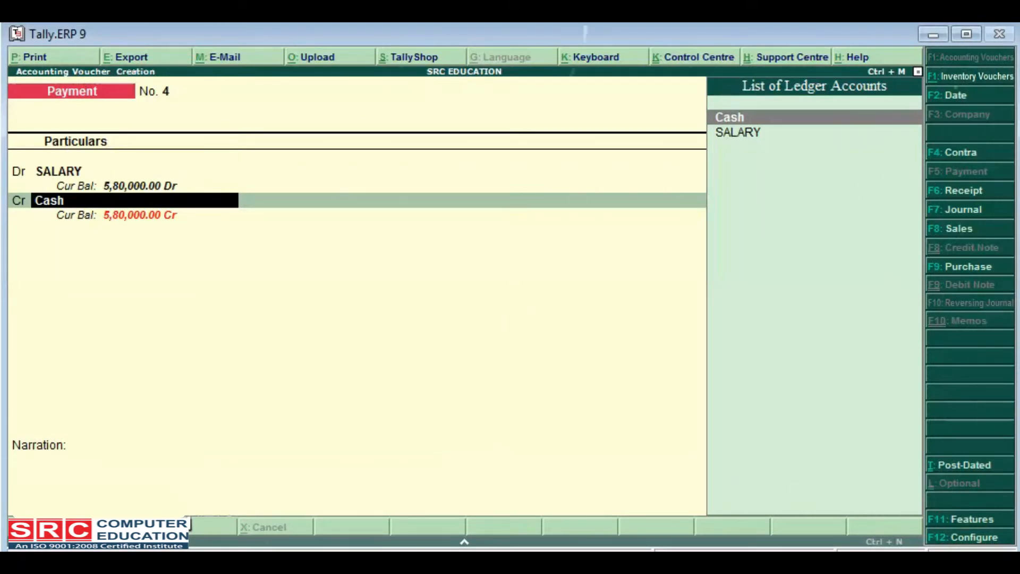
- Credit Cash with 10,000 and save the salary payment voucher with a blank narration
key("Return")
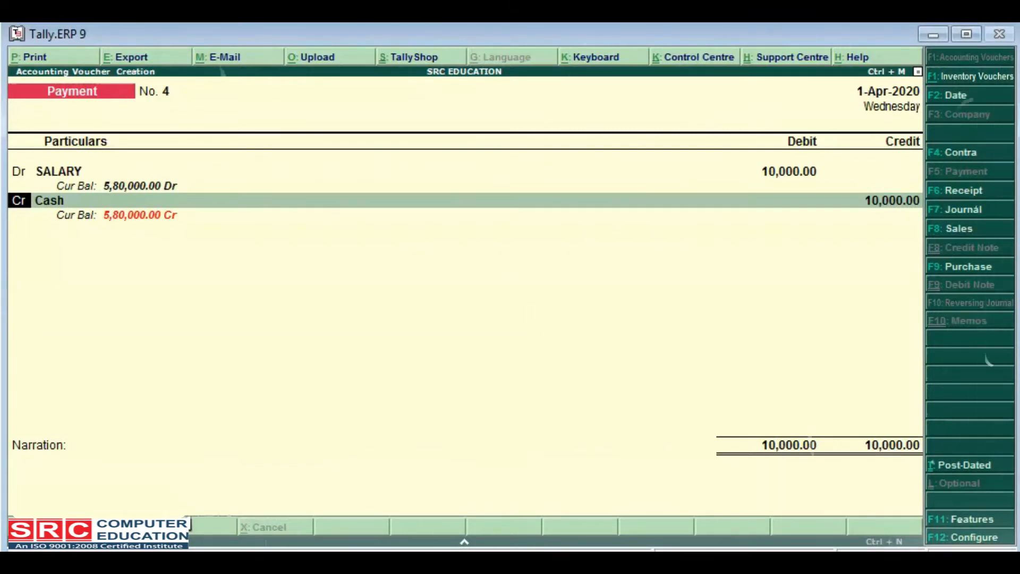
key("Return")
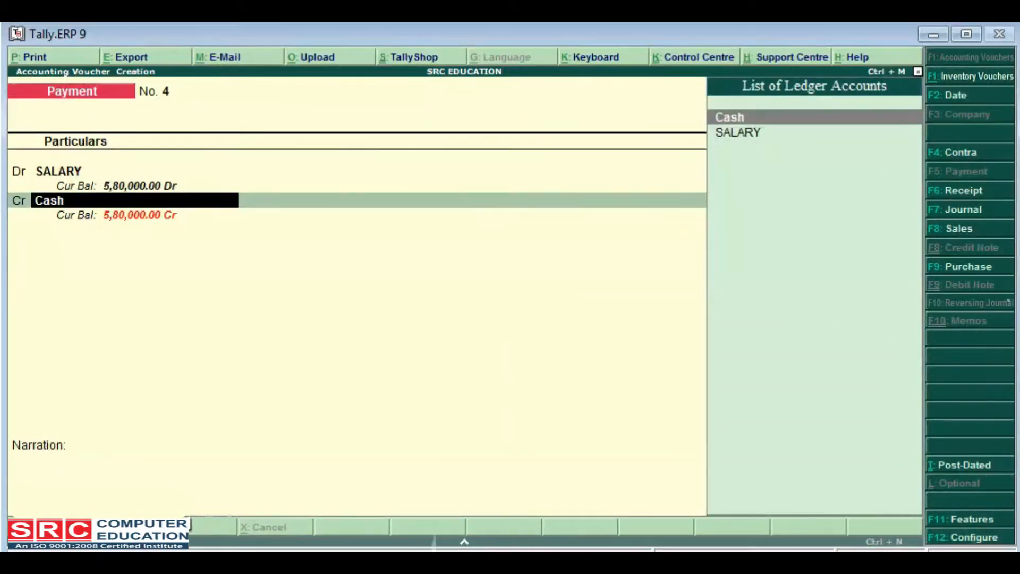
key("Return")
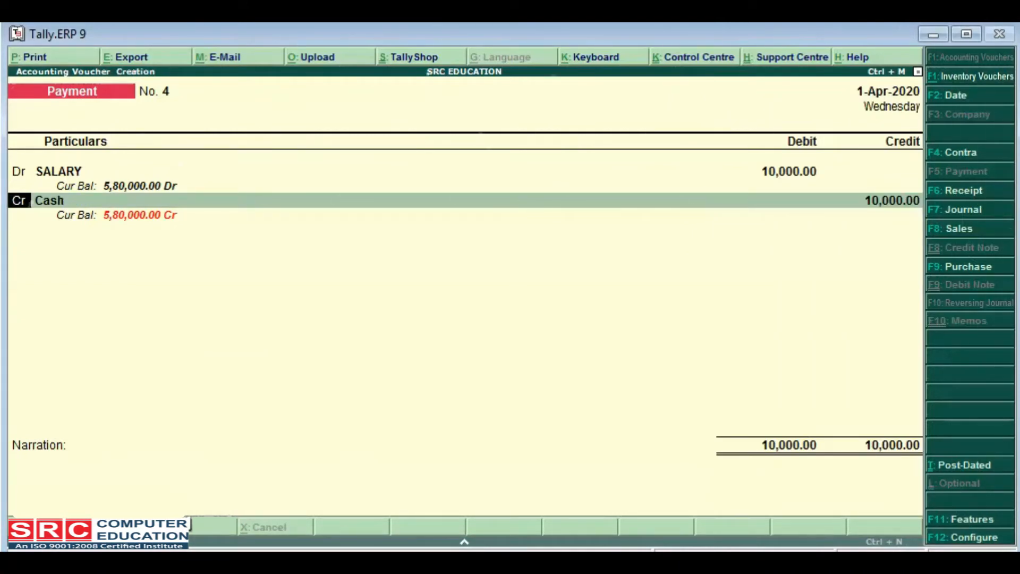
key("Return")
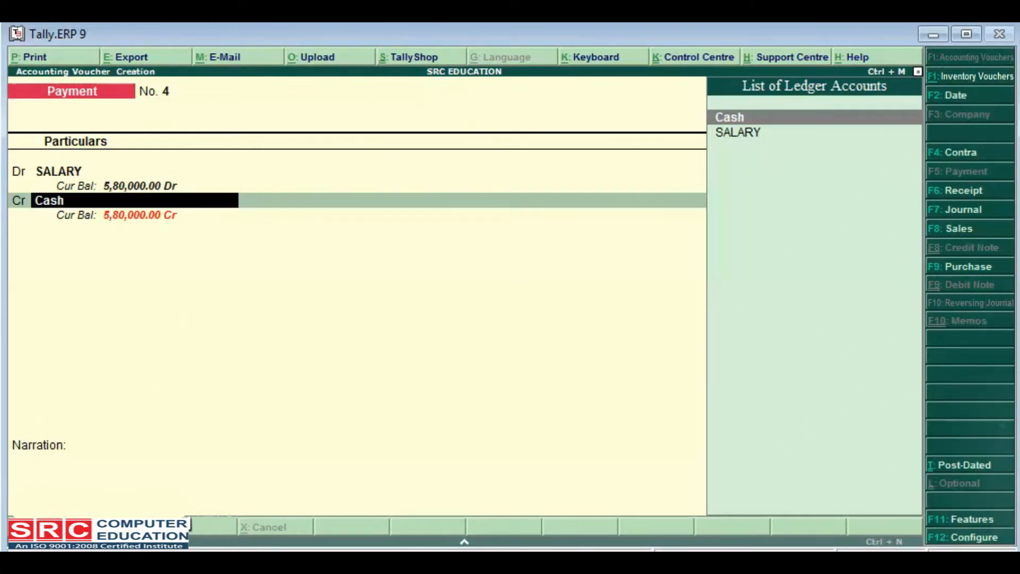
key("Return")
key("Return")
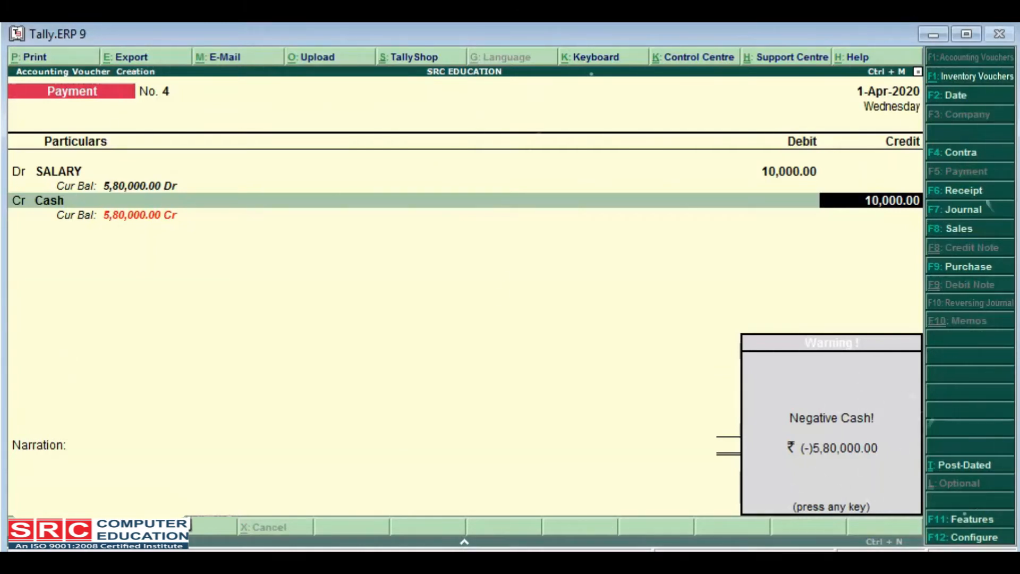
key("Return")
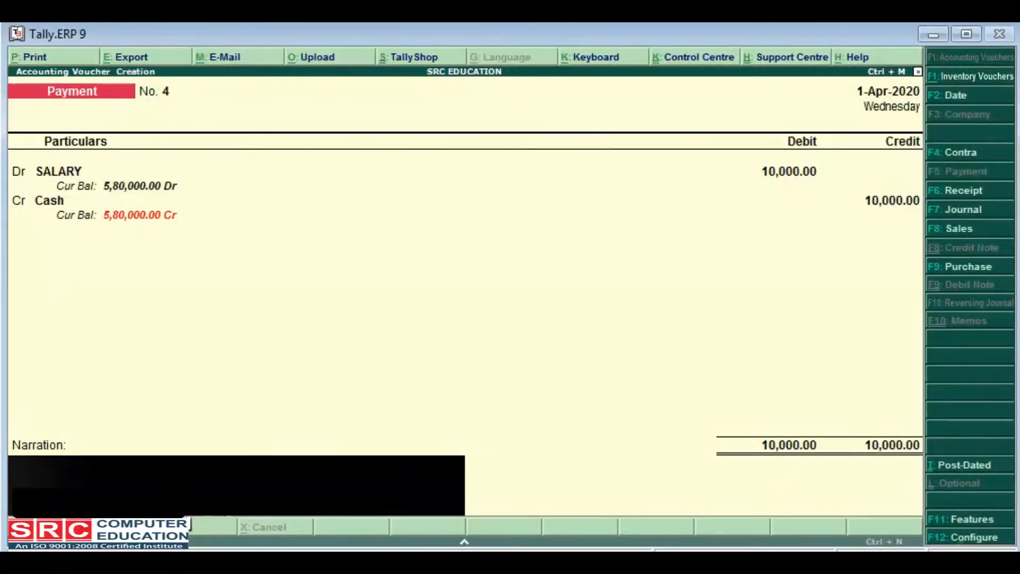
key("Return")
key("Return")
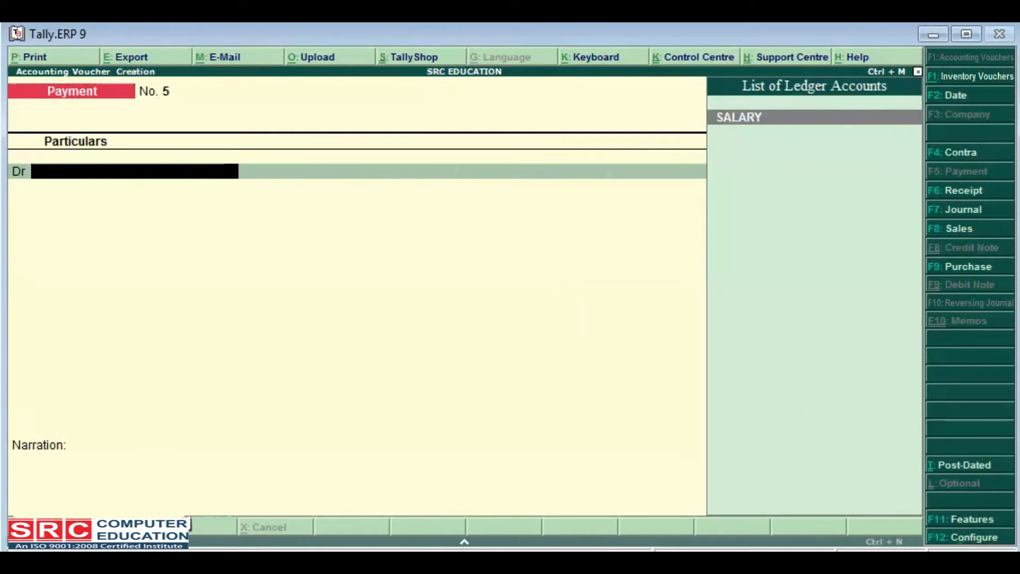
- Create a ledger named WAGES under Direct Expenses from within the new payment voucher, for use on its debit line
type("A")
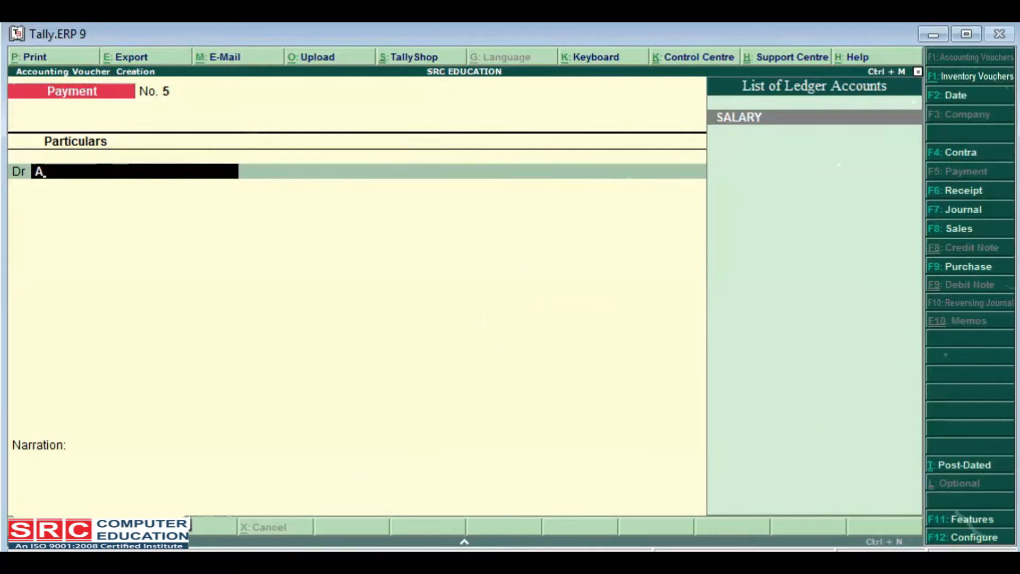
key("alt+c")
type("WAGES")
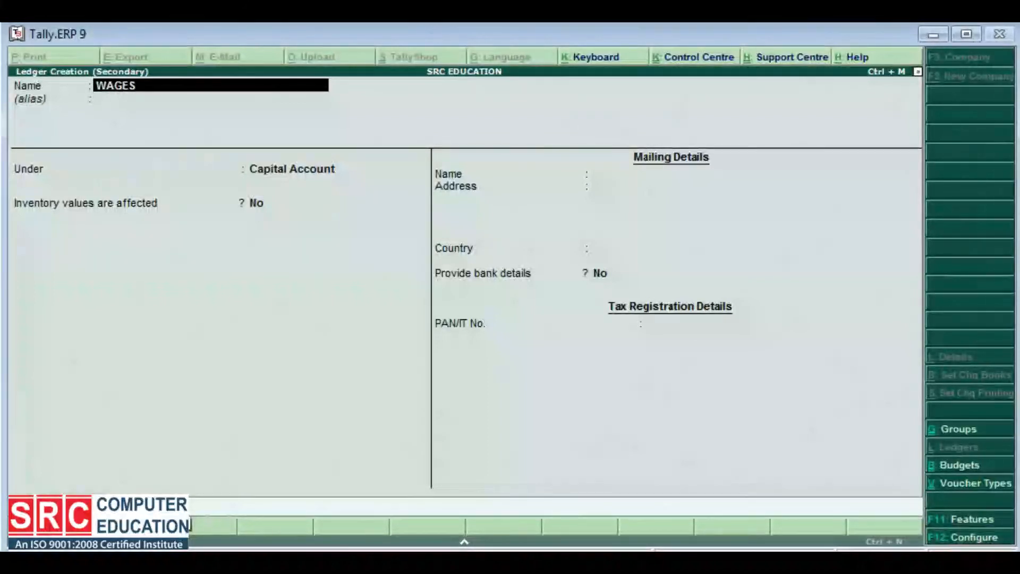
key("Return")
key("Return")
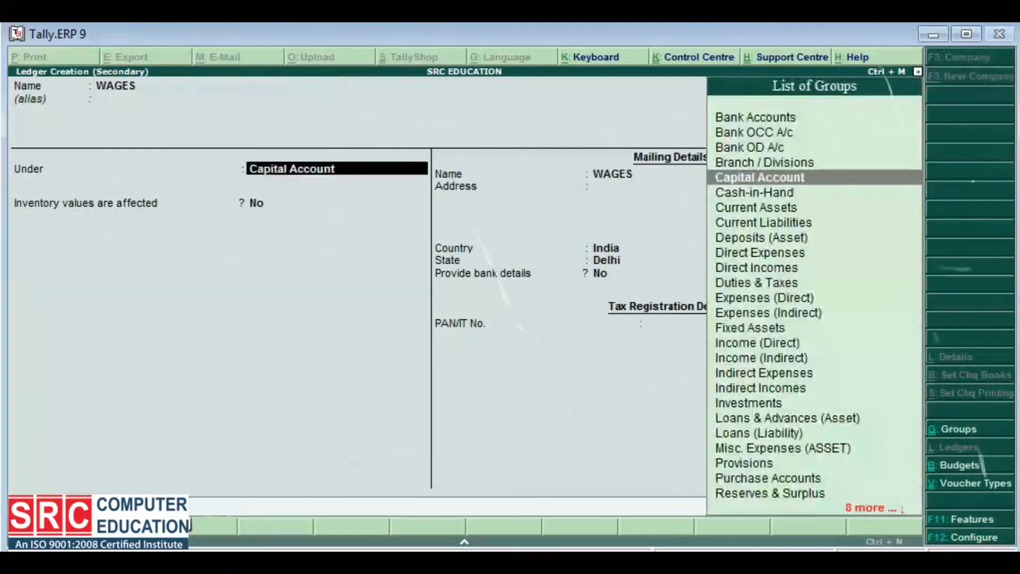
type("DIRE")
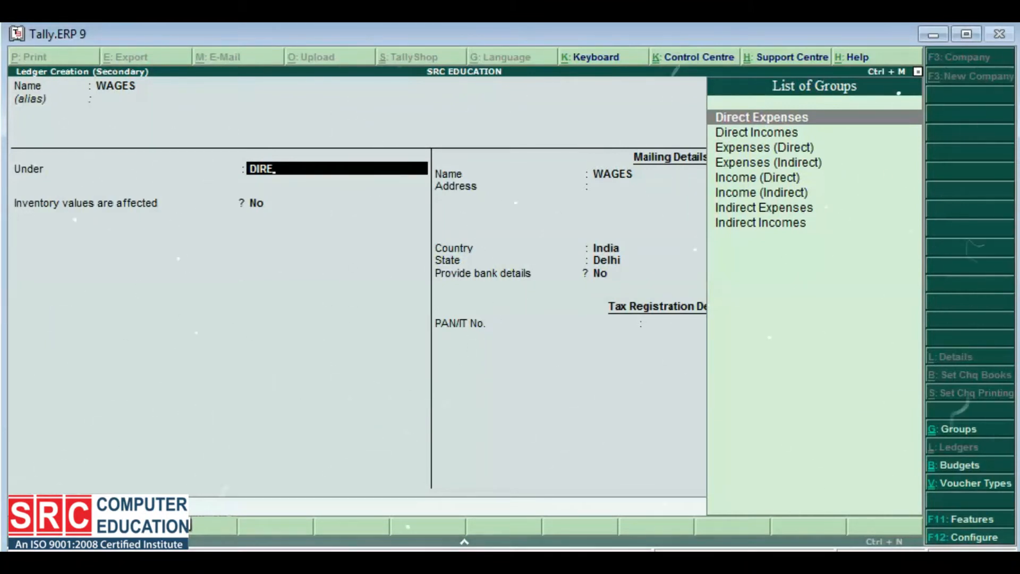
key("Return")
key("Return")
key("Return")
key("Return")
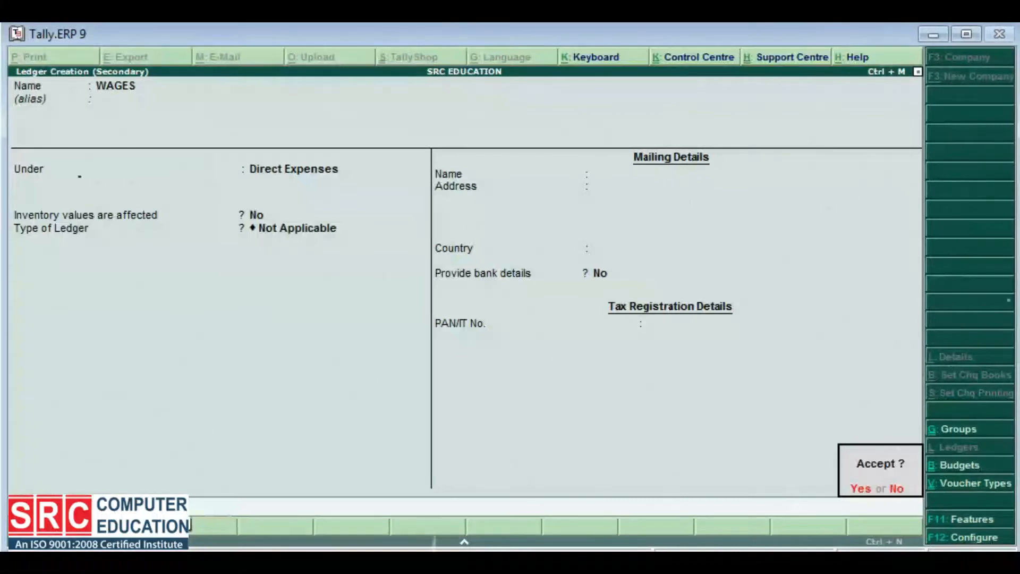
key("Return")
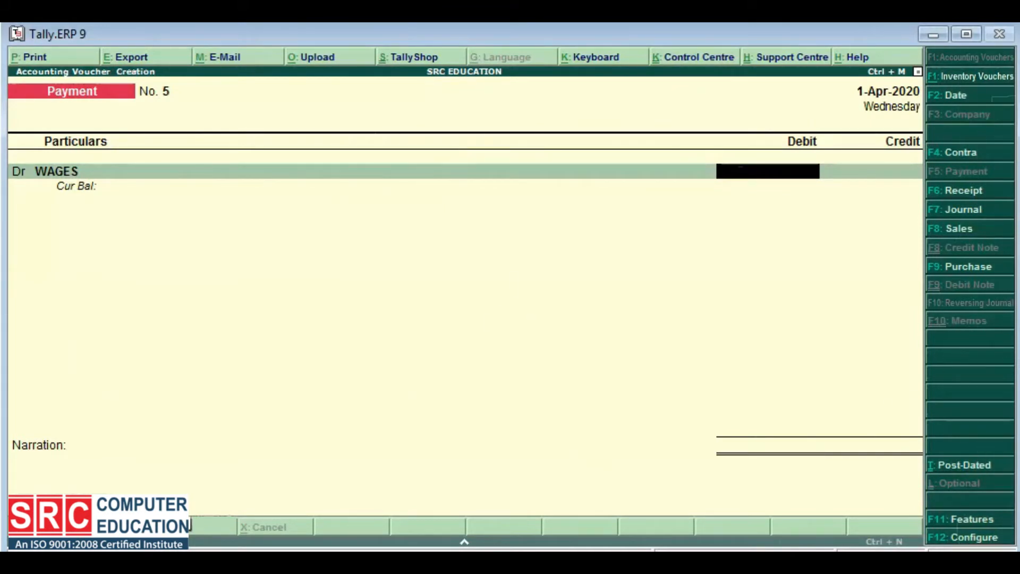
- Debit WAGES with 5,000 against a Cash credit of 5,000 and save the payment voucher without narration
type("5000")
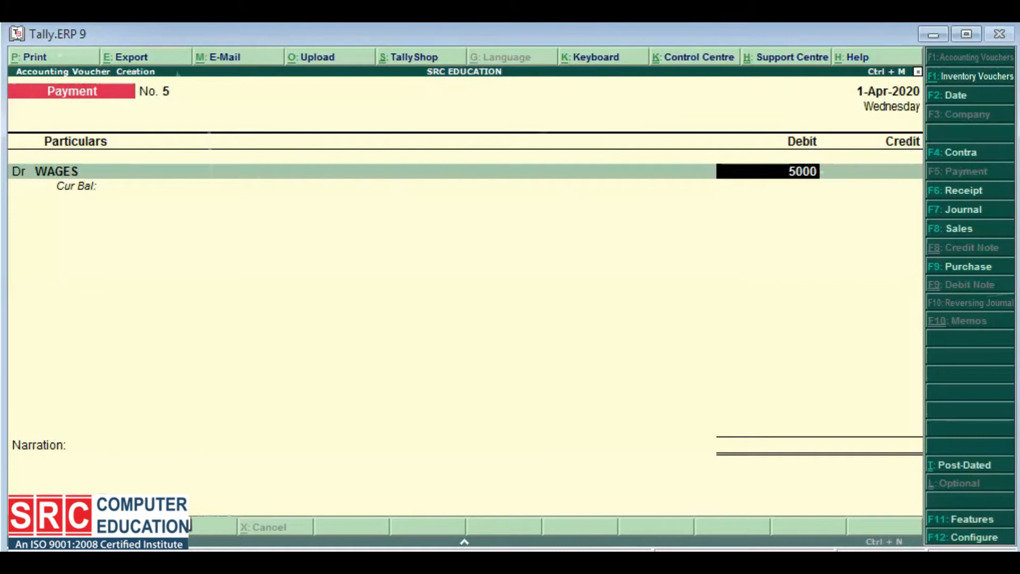
key("Return")
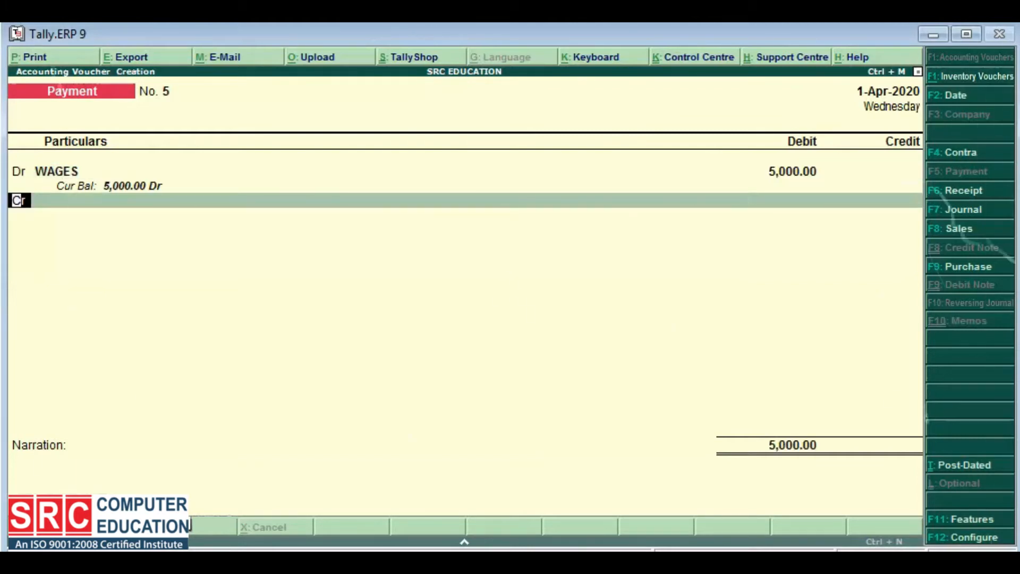
key("Return")
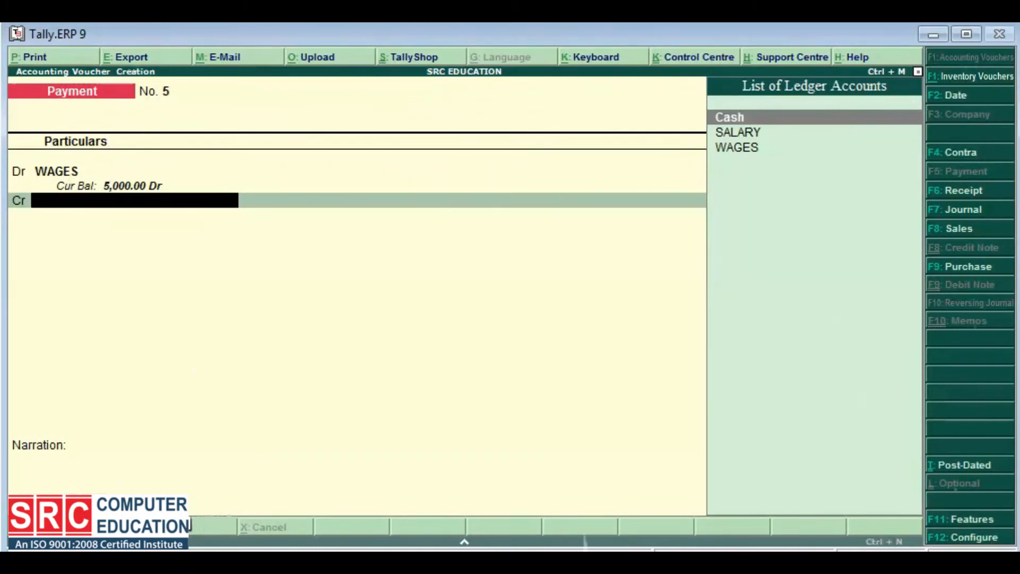
key("Return")
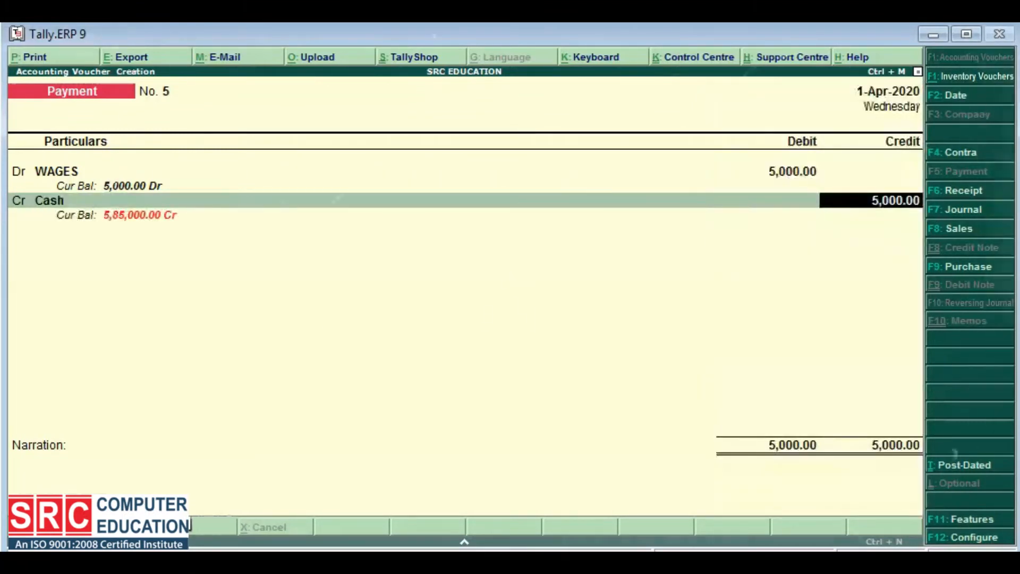
key("Return")
key("Return")
key("Return")
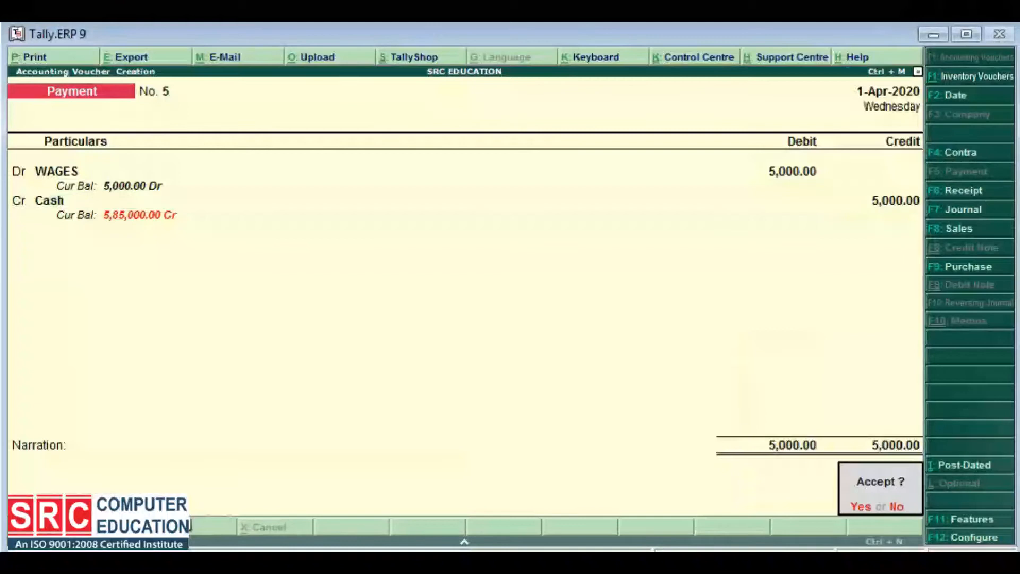
key("y")
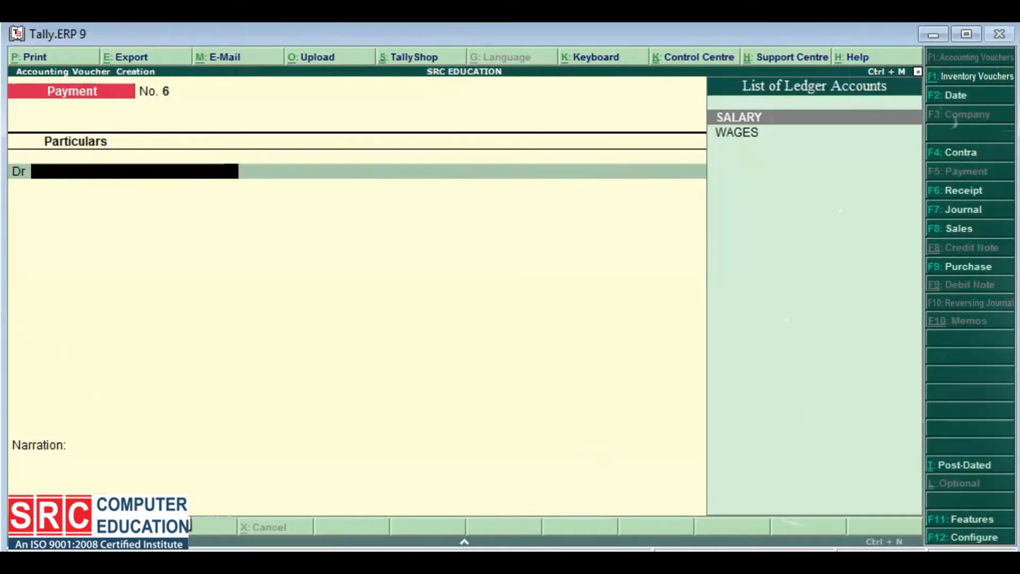
- Create a ledger named FURNITURE under Fixed Assets from the next payment voucher's debit line, leaving the mailing details at their defaults
key("alt+c")
type("FURNITURE")
key("Return")
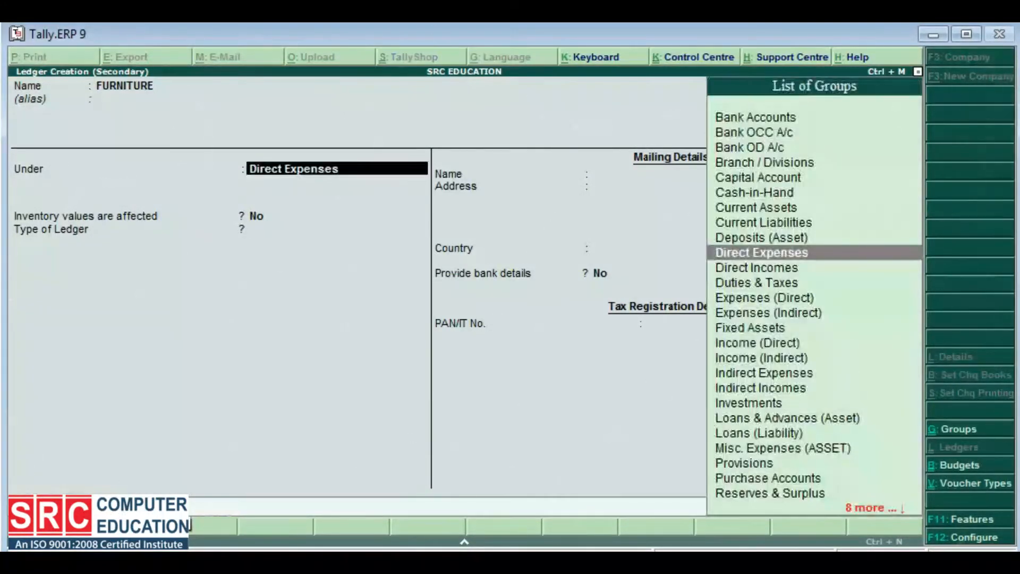
type("FIX")
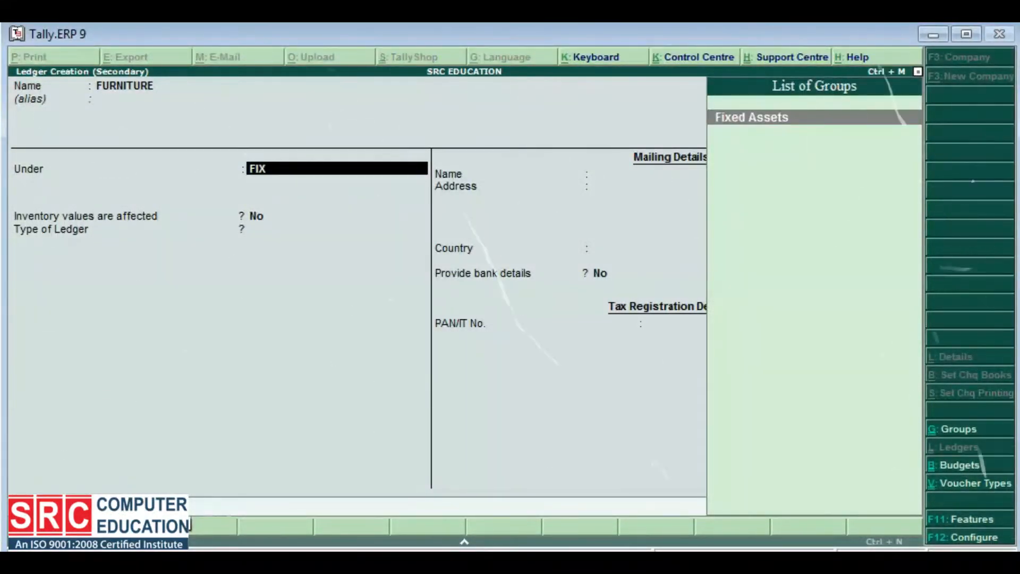
key("Return")
key("Return")
key("Return")
key("Return")
key("Return")
key("Return")
key("Return")
key("Return")
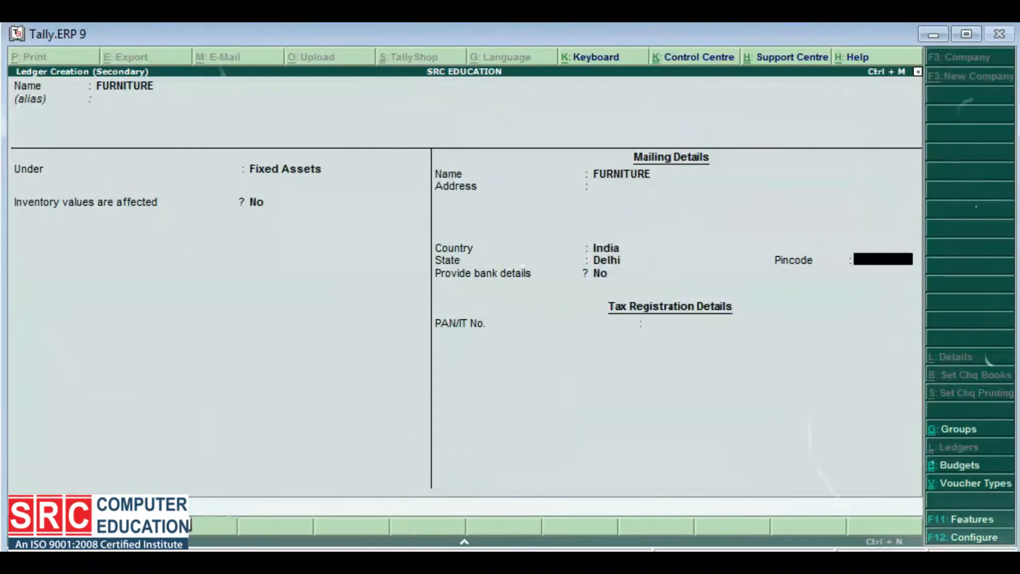
key("Return")
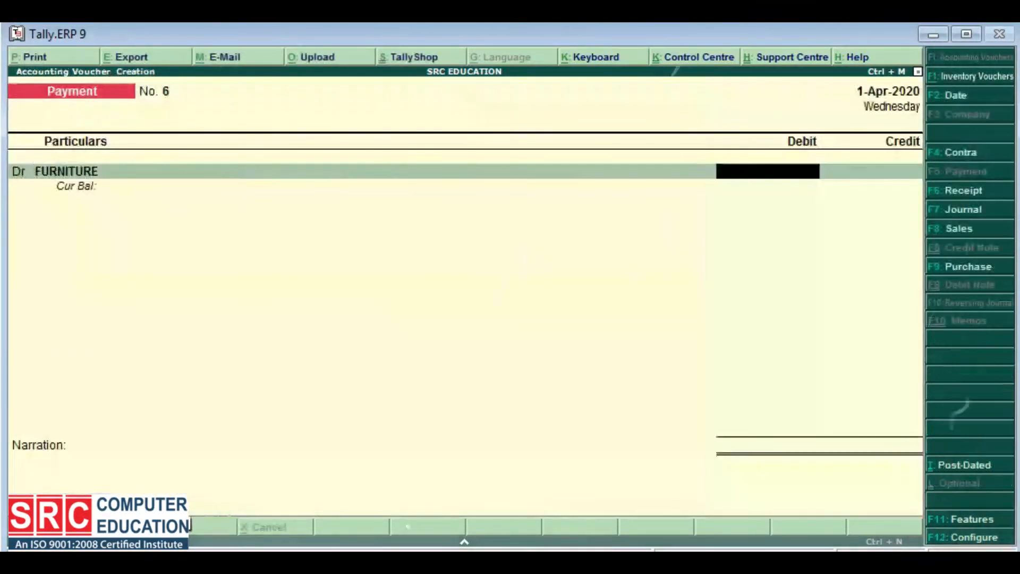
- Debit the FURNITURE ledger with 20,000 and go on to choosing the credit ledger
type("20000")
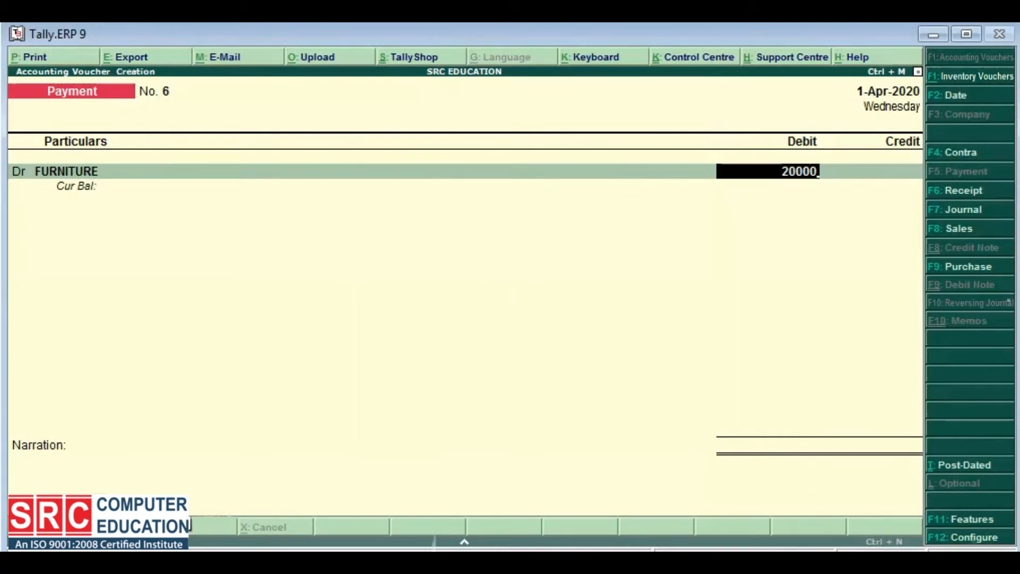
key("Return")
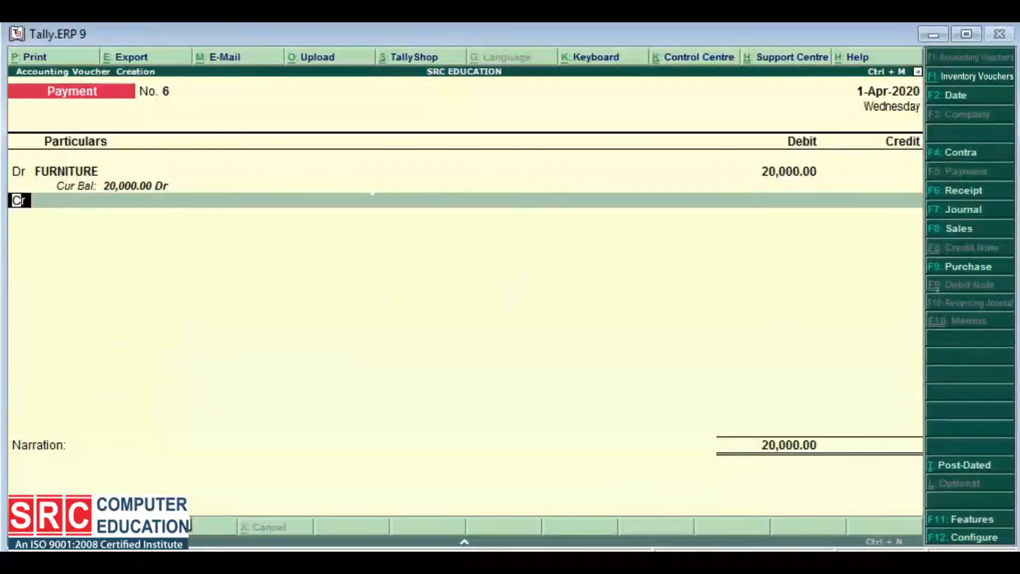
key("Return")
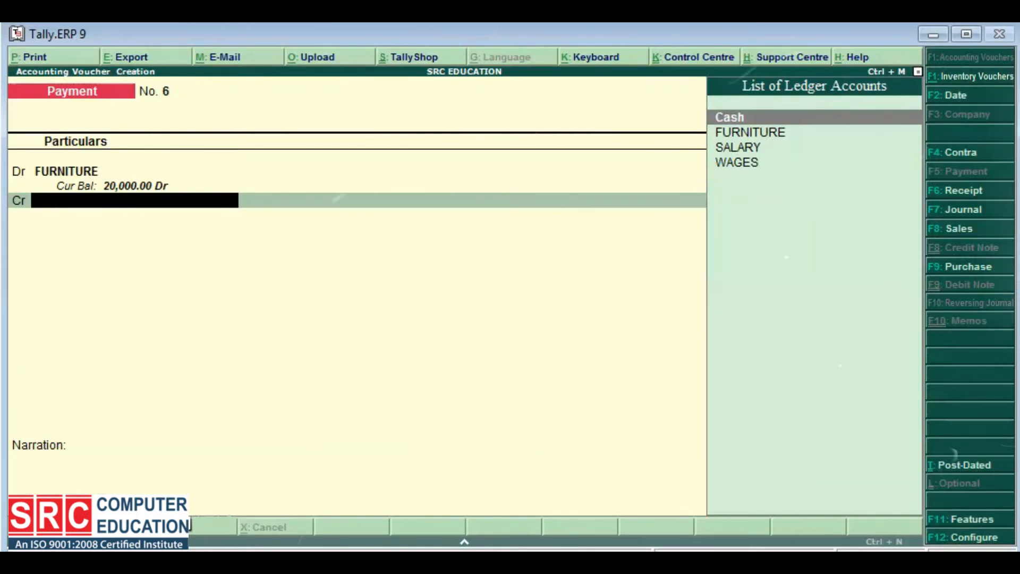
- Start a ledger named SBI BANK under Bank Accounts from the payment voucher's credit line, without an alias
key("alt+c")
type("SBI BANK")
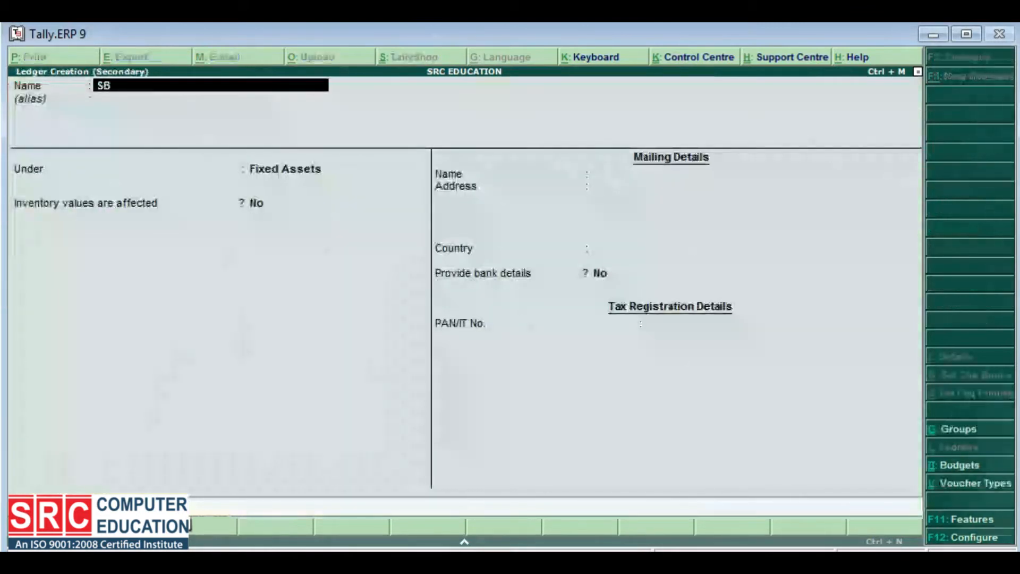
key("Return")
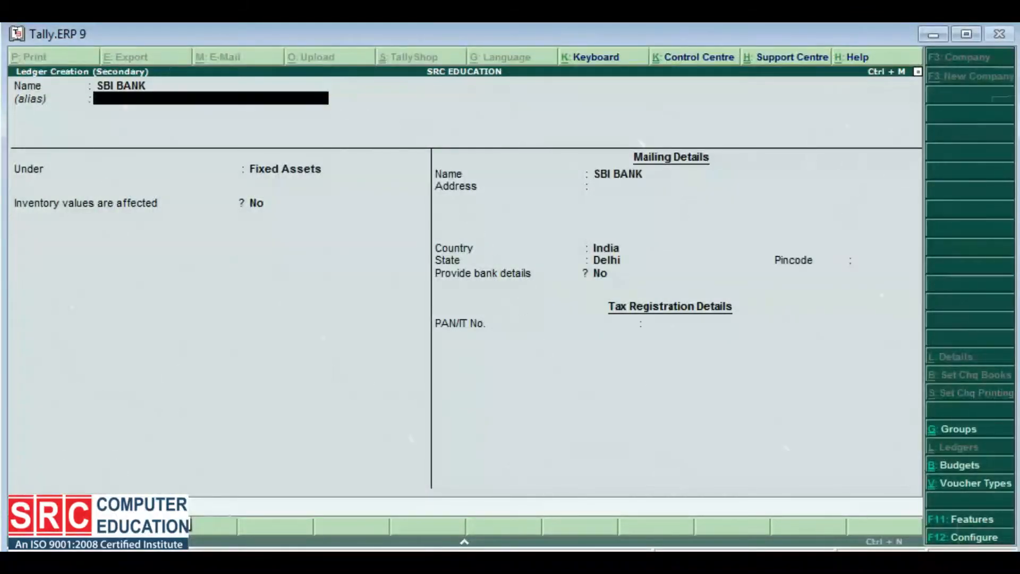
key("Return")
type("BANK")
key("Return")
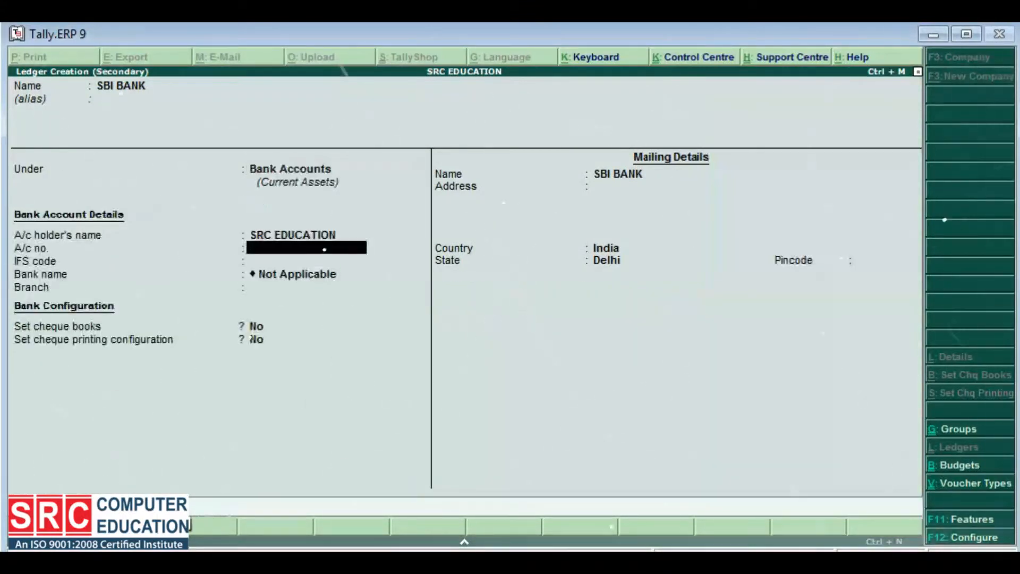
- Keep the default bank account, cheque and mailing details for the SBI BANK ledger and save it
key("Return")
key("Return")
key("Return")
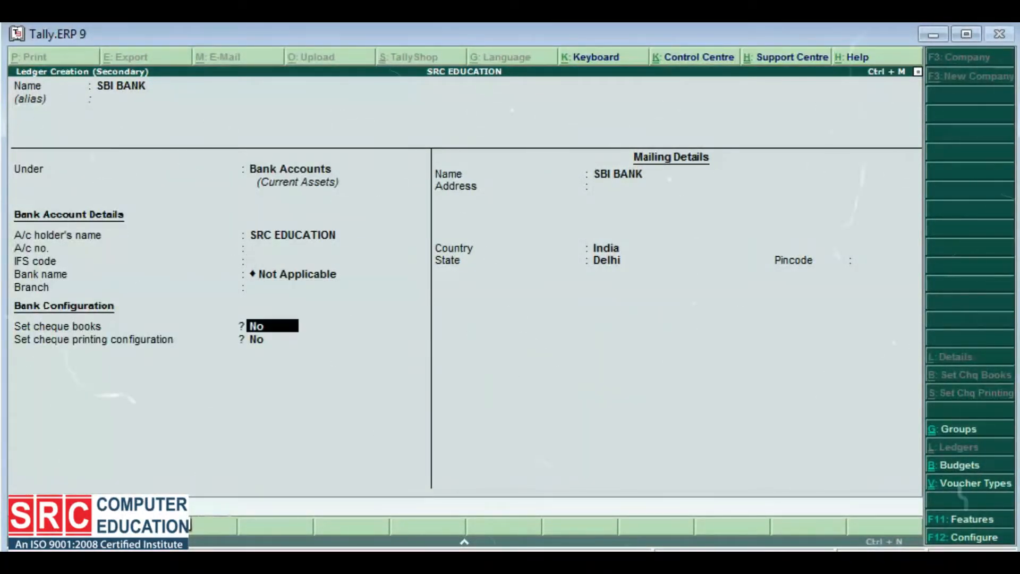
key("Return")
key("Return")
key("Return")
key("Return")
key("Return")
key("Return")
key("Return")
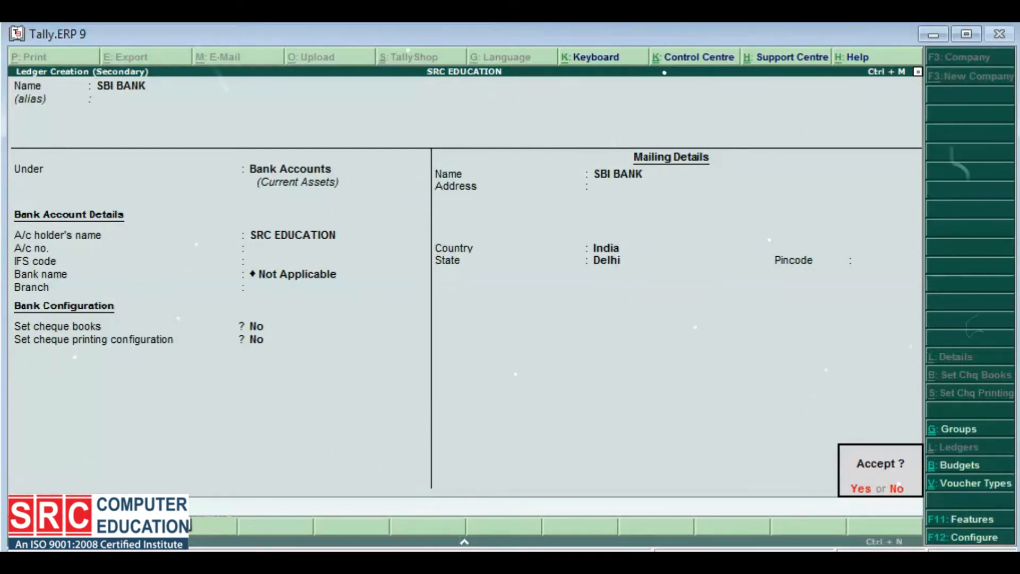
key("Return")
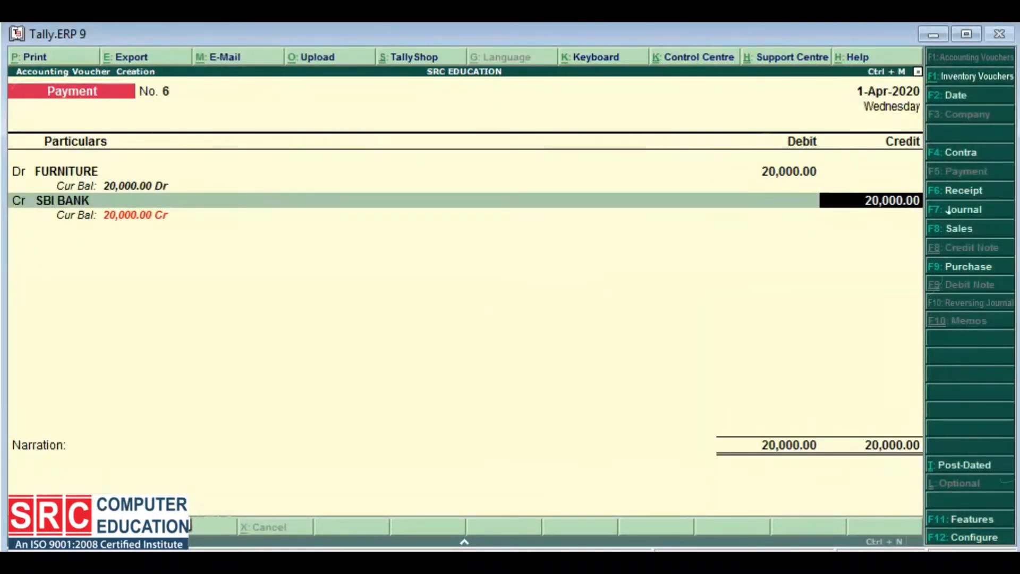
- Credit SBI BANK with 20,000, keep the default cheque allocation without an instrument number, and save the payment voucher without narration
key("Return")
key("Return")
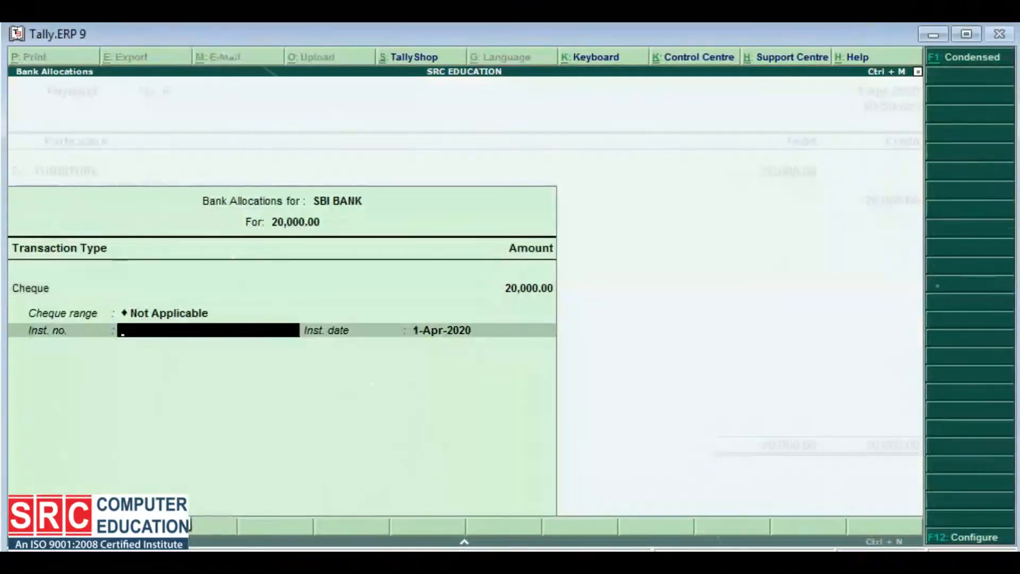
key("Return")
key("Return")
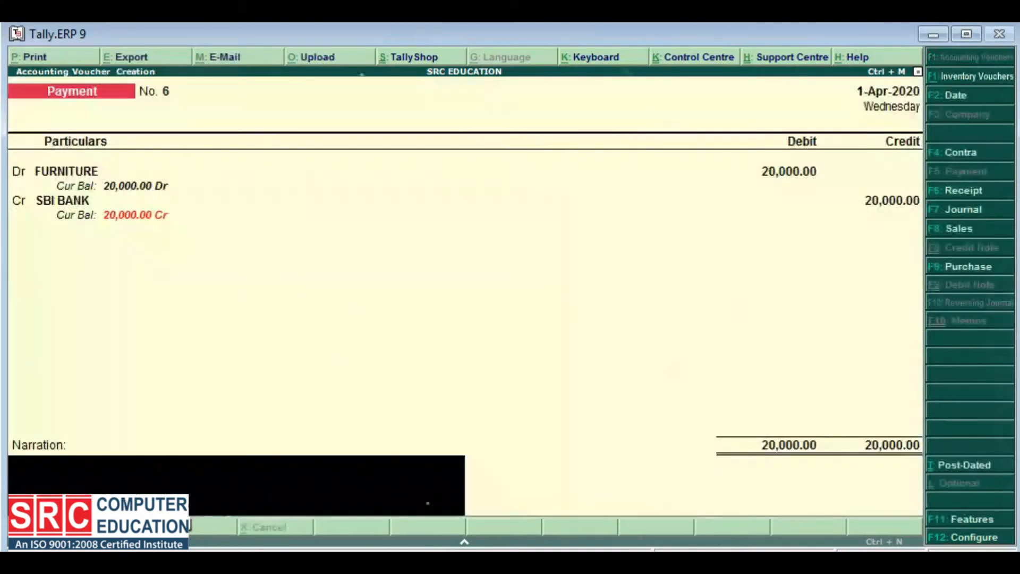
key("Return")
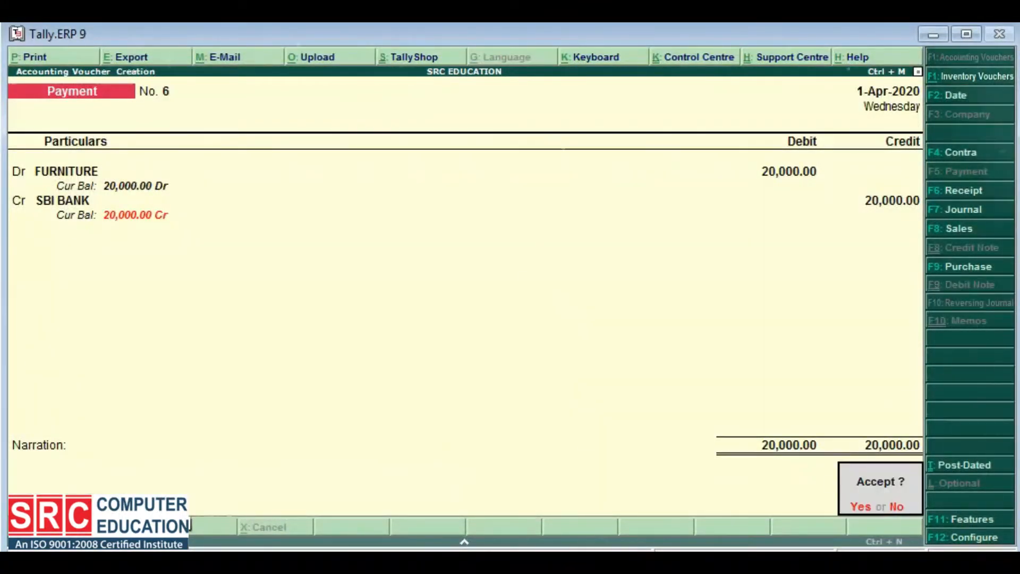
key("Return")
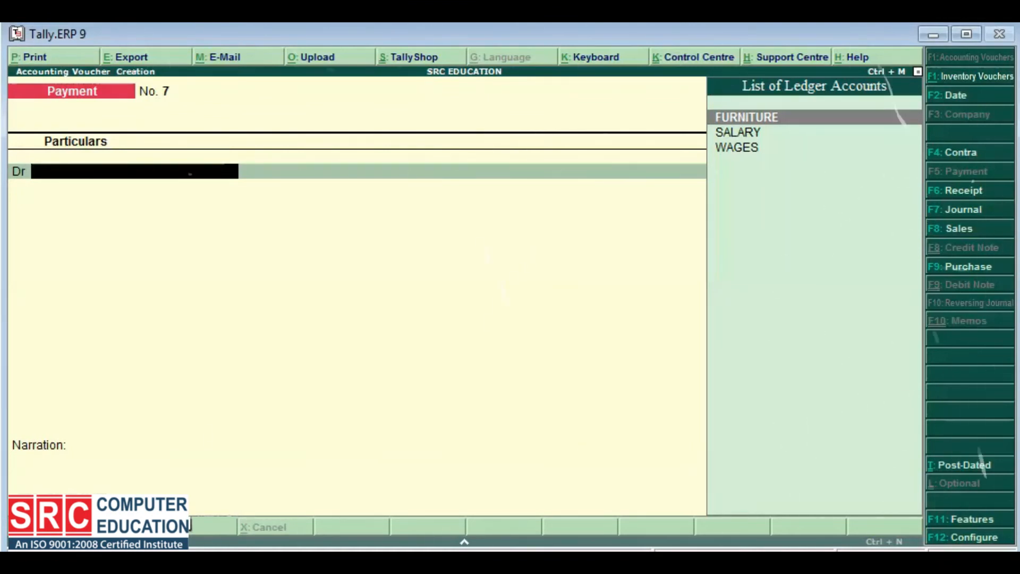
- Open a new purchase voucher and enter the supplier invoice number with the invoice date 1-Apr-2020
key("F9")
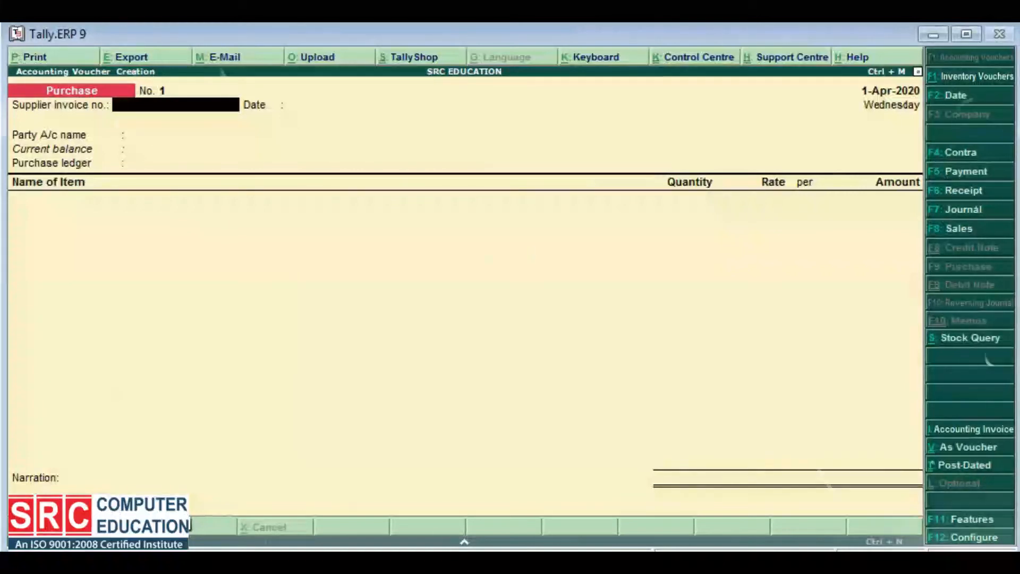
type("387463")
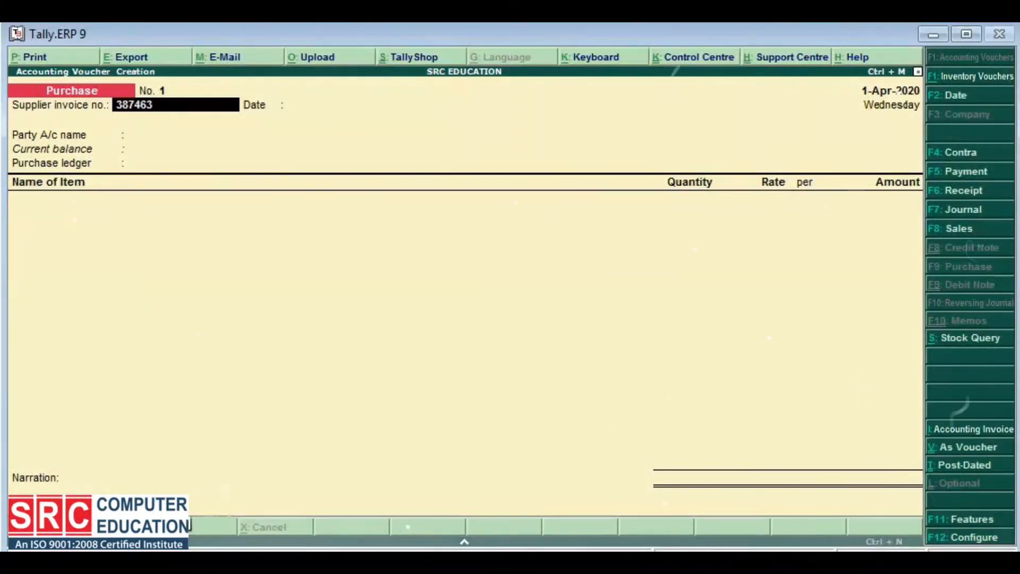
key("Return")
key("Return")
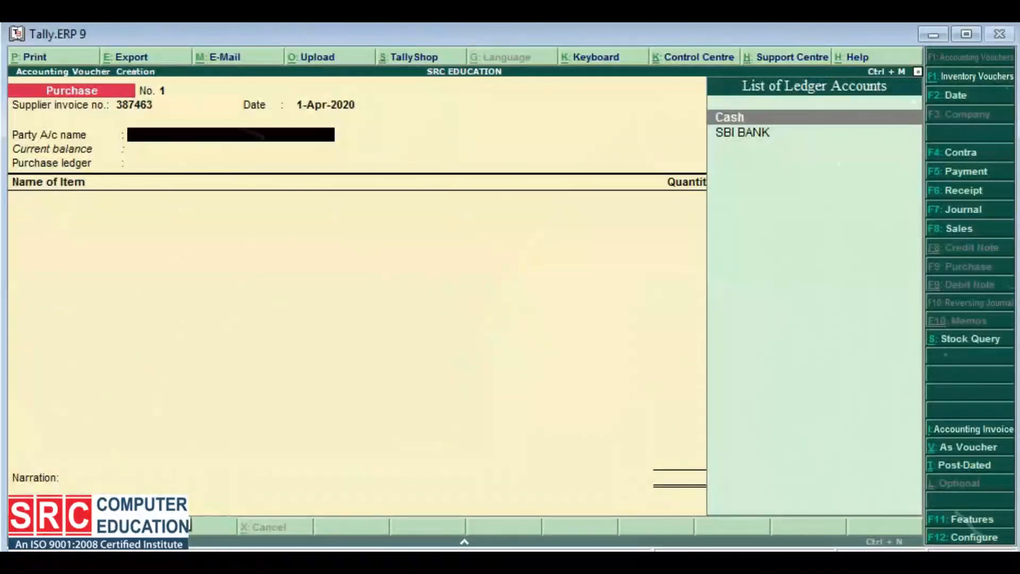
- Start a party ledger named ABC LTD under Sundry Creditors from within the purchase voucher
key("Down")
key("Up")
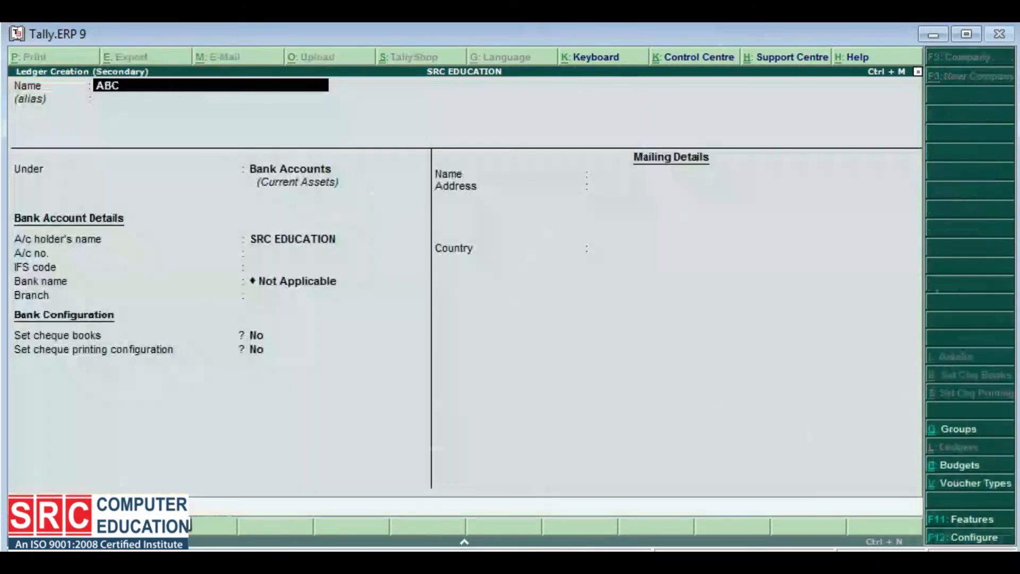
type("LTD")
key("Return")
key("Return")
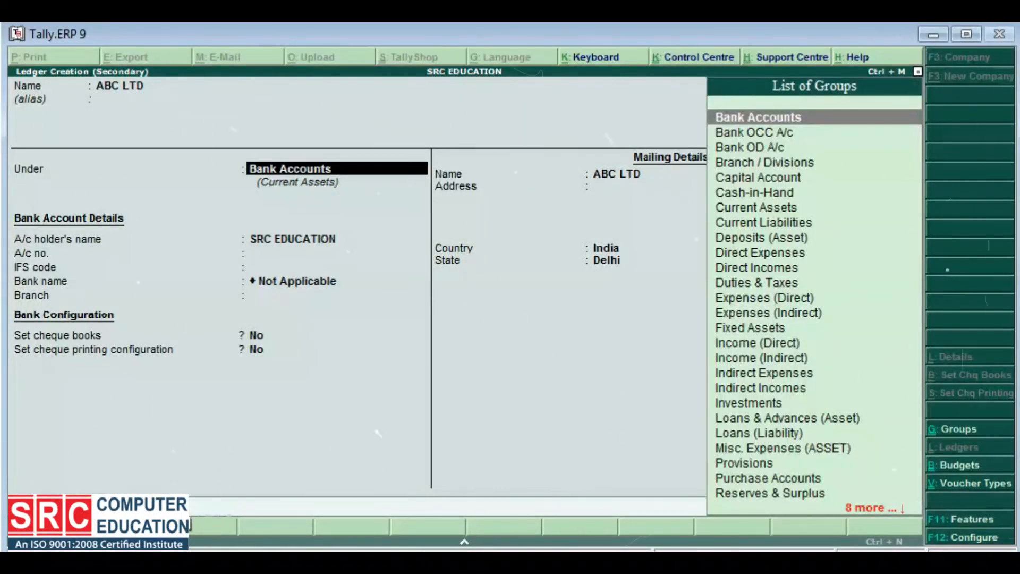
type("D")
key("BackSpace")
type("CRED")
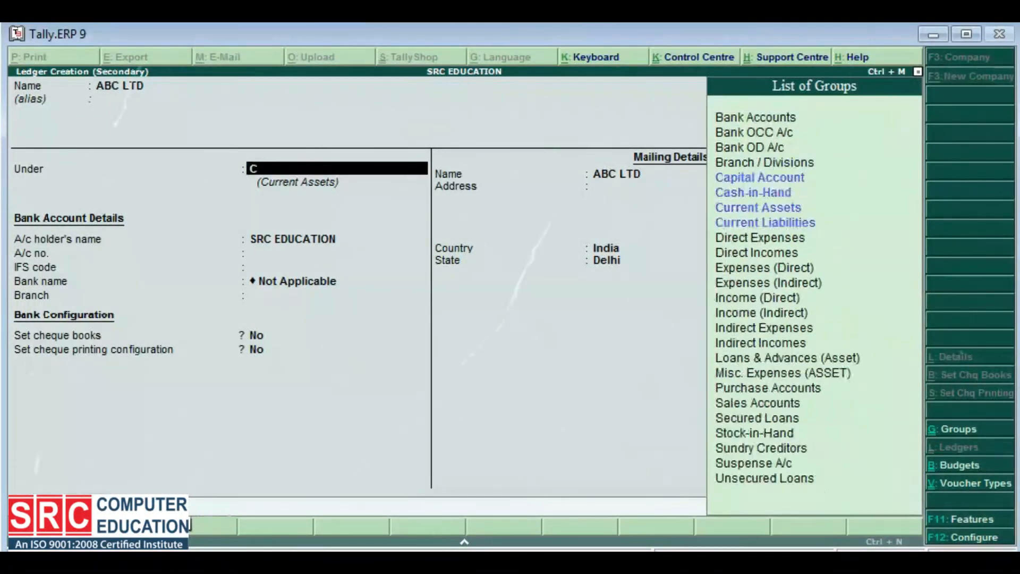
key("Return")
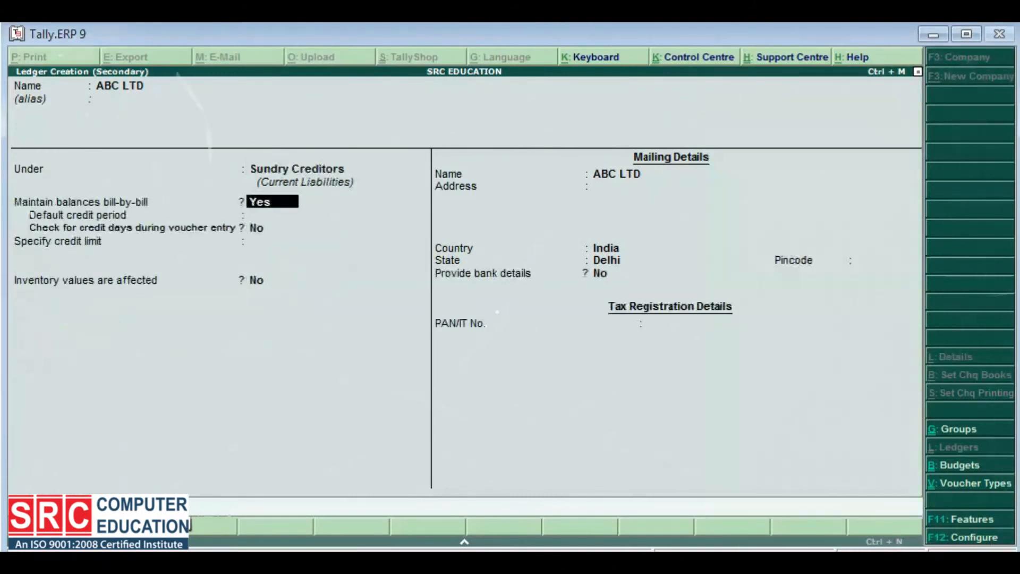
- Save the ABC LTD ledger with bill-by-bill balances and the remaining defaults, and accept the supplier's details without other references
key("Return")
key("Return")
key("Return")
key("Return")
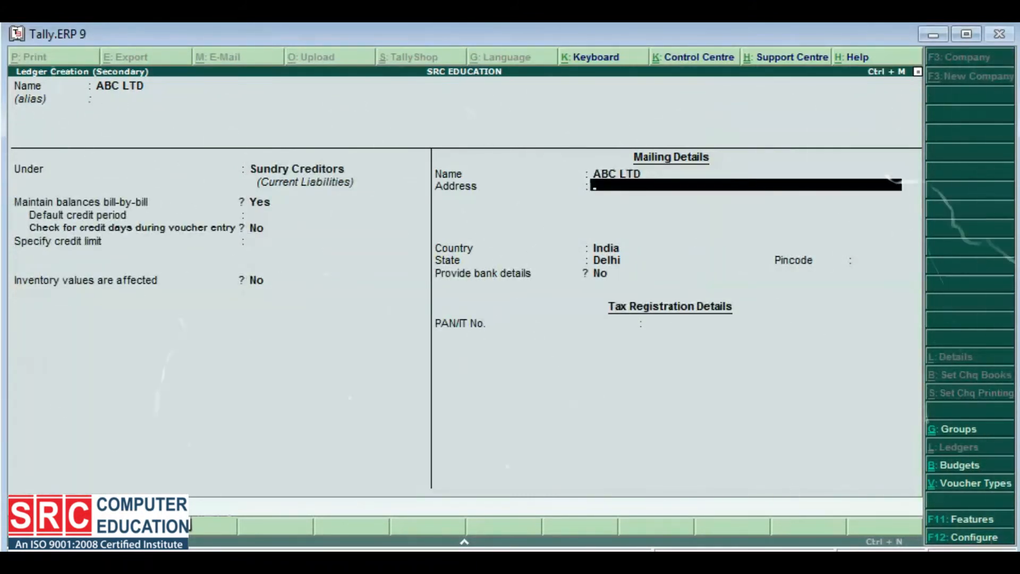
key("ctrl+a")
key("Return")
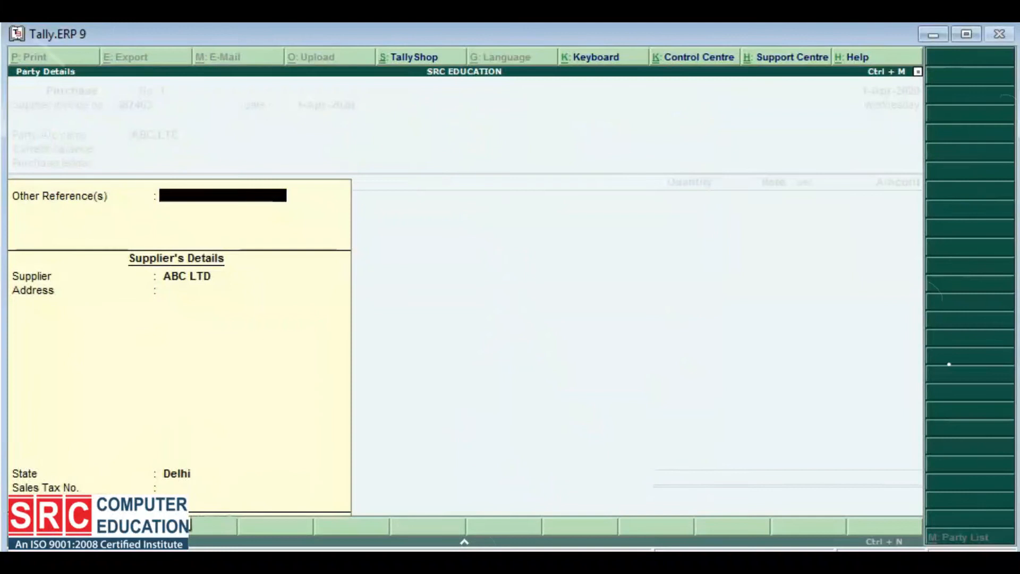
key("Return")
key("Return")
key("Return")
key("Return")
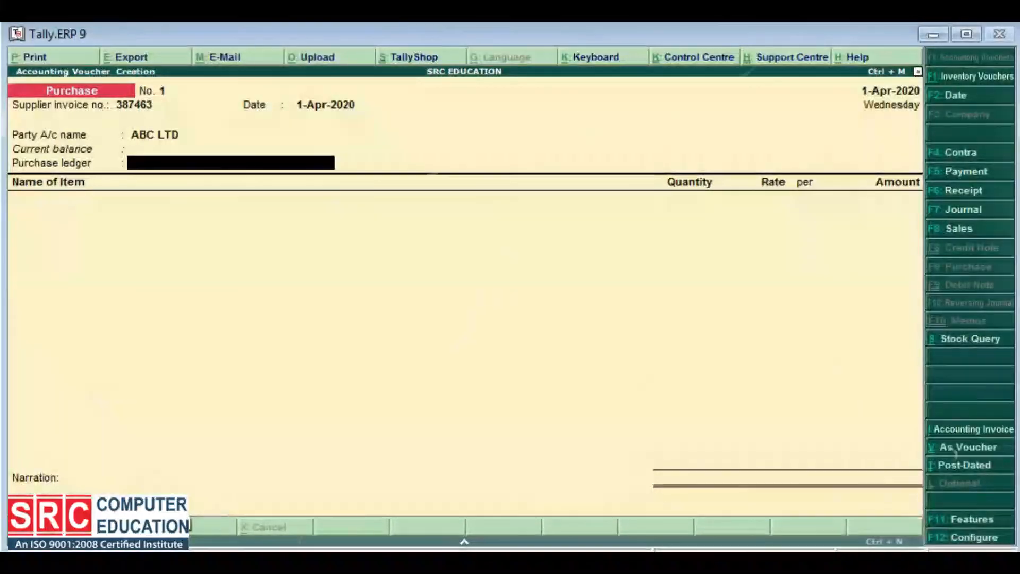
- Create a purchase ledger named PURCHASE under Purchase Accounts with inventory values affected, leaving the other details at their defaults
key("alt+c")
type("PURCHASE")
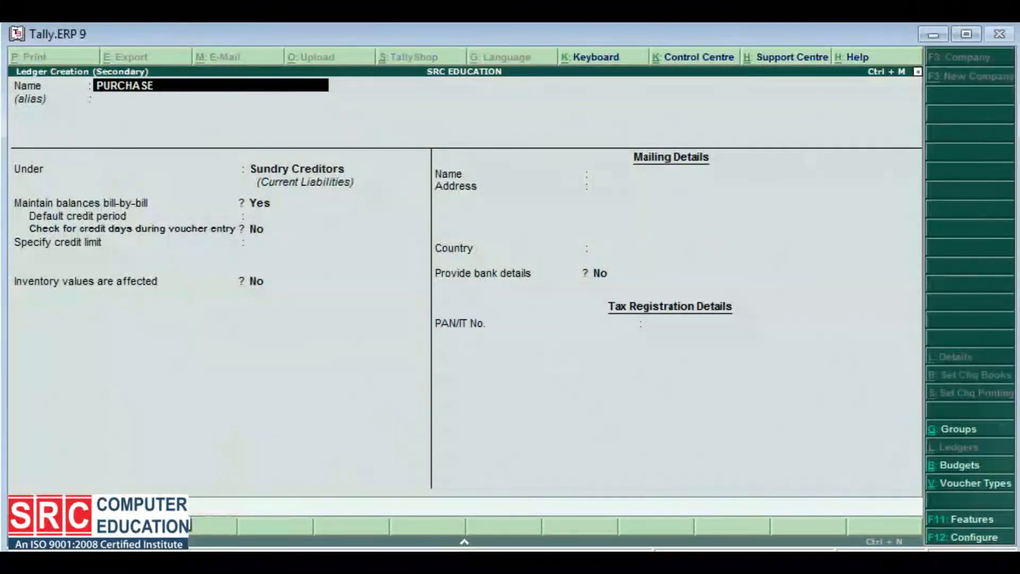
key("Return")
key("Return")
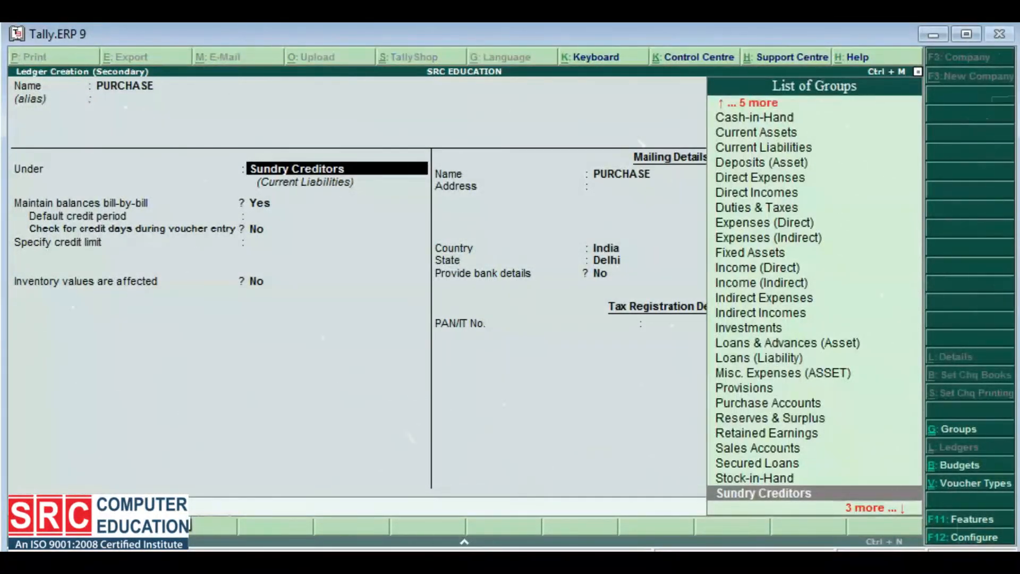
type("PUR")
key("Return")
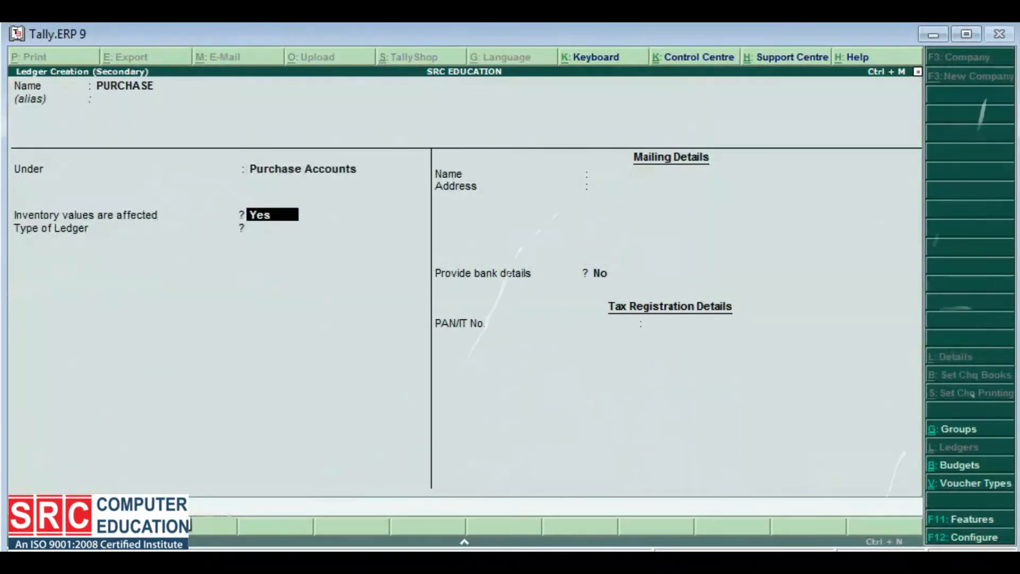
key("Return")
key("Return")
key("Return")
key("Return")
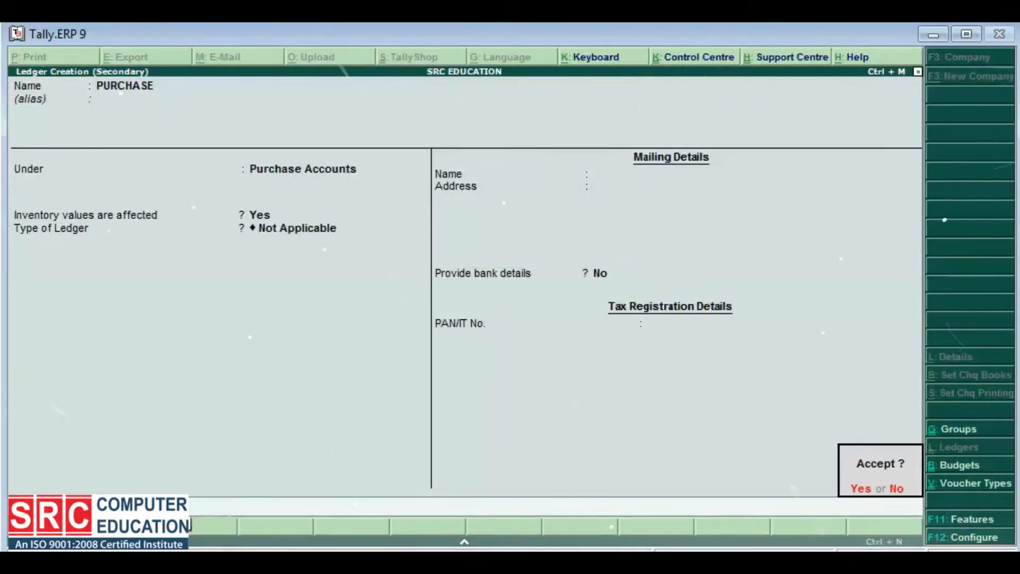
key("Return")
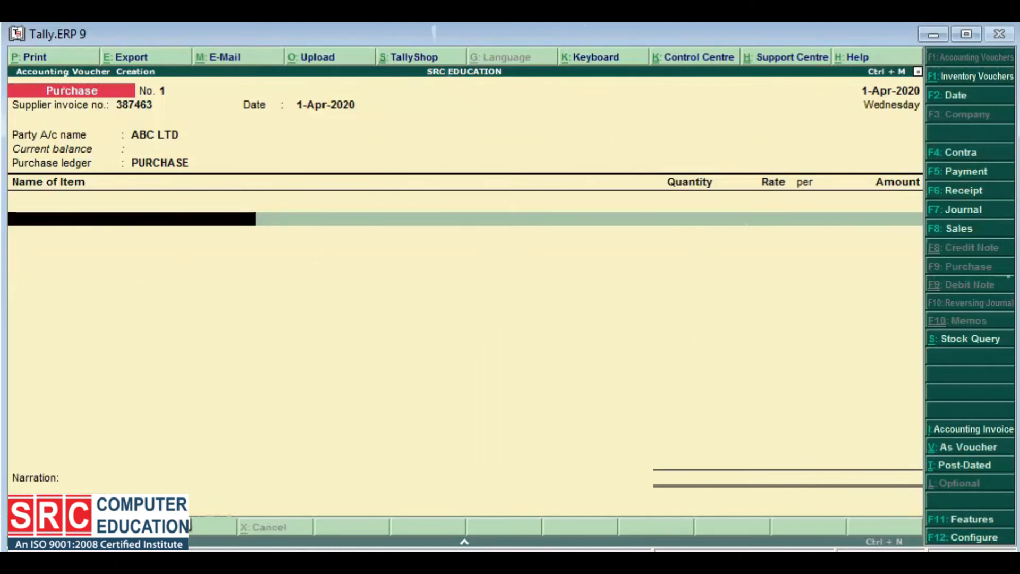
- Create a stock item named ITEM under Primary from the voucher's item line, with a new simple unit PCS as its unit
key("alt+c")
type("ITEM")
key("Return")
key("Return")
key("Return")
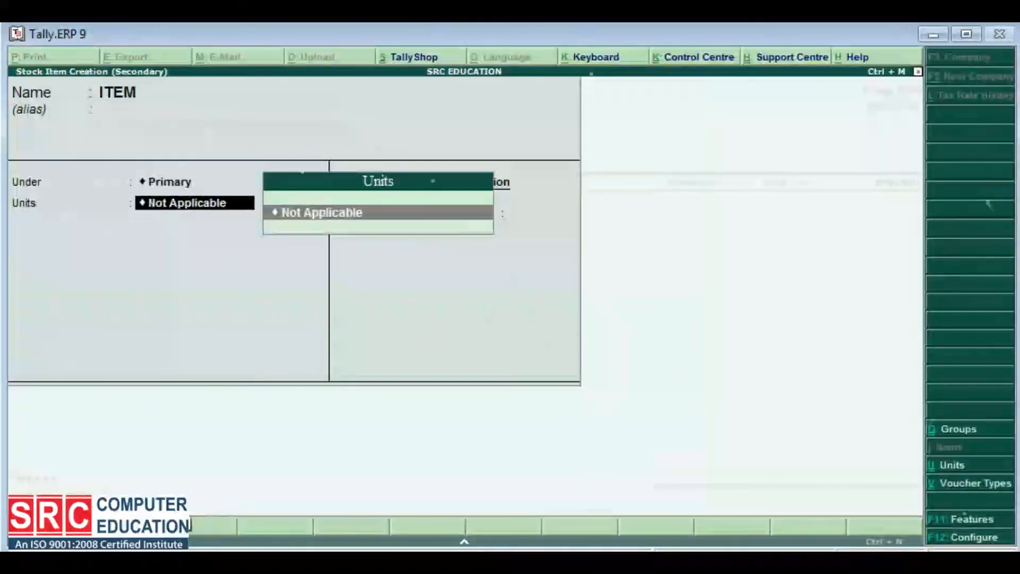
key("alt+c")
type("PCS")
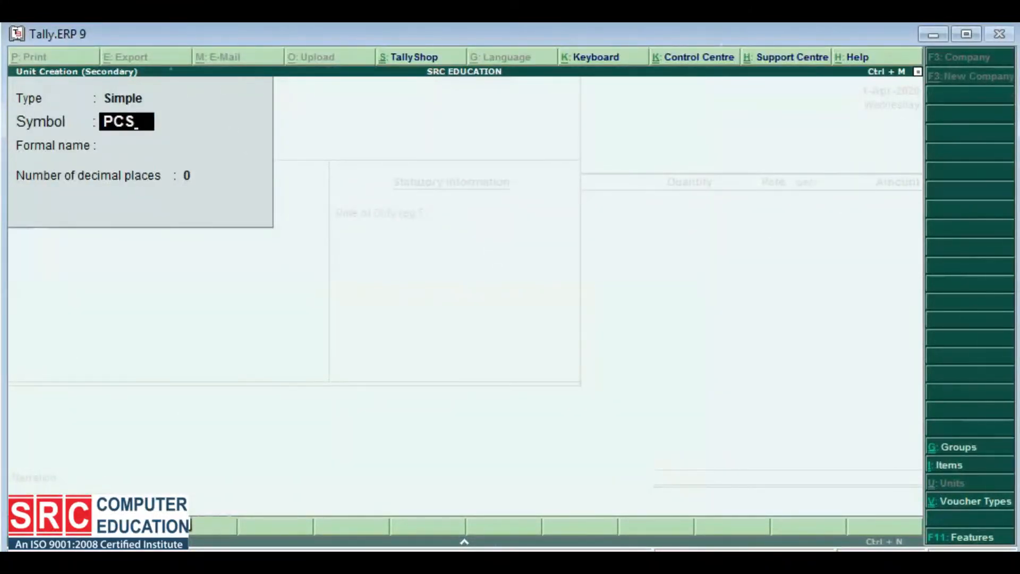
key("ctrl+a")
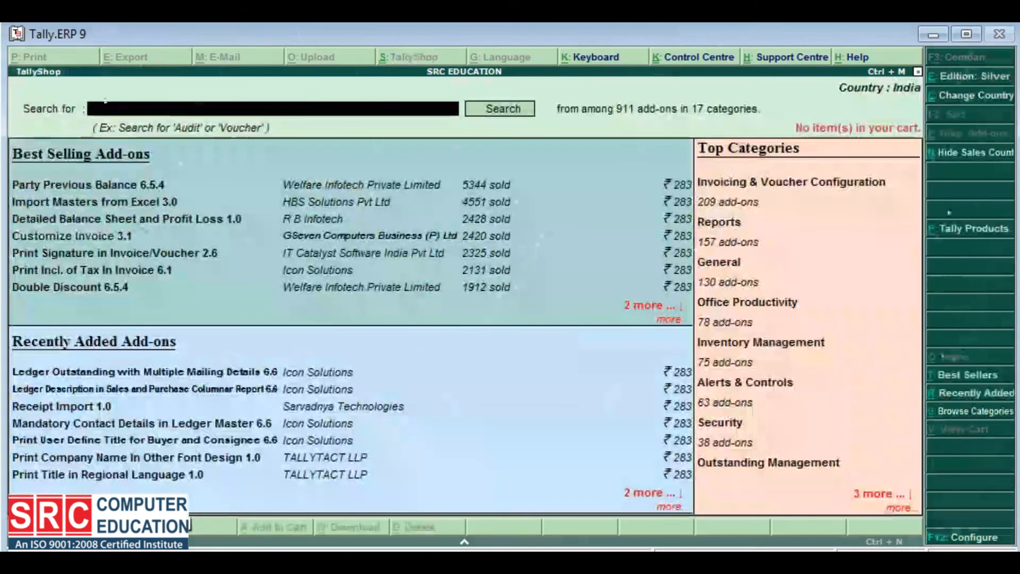
key("Escape")
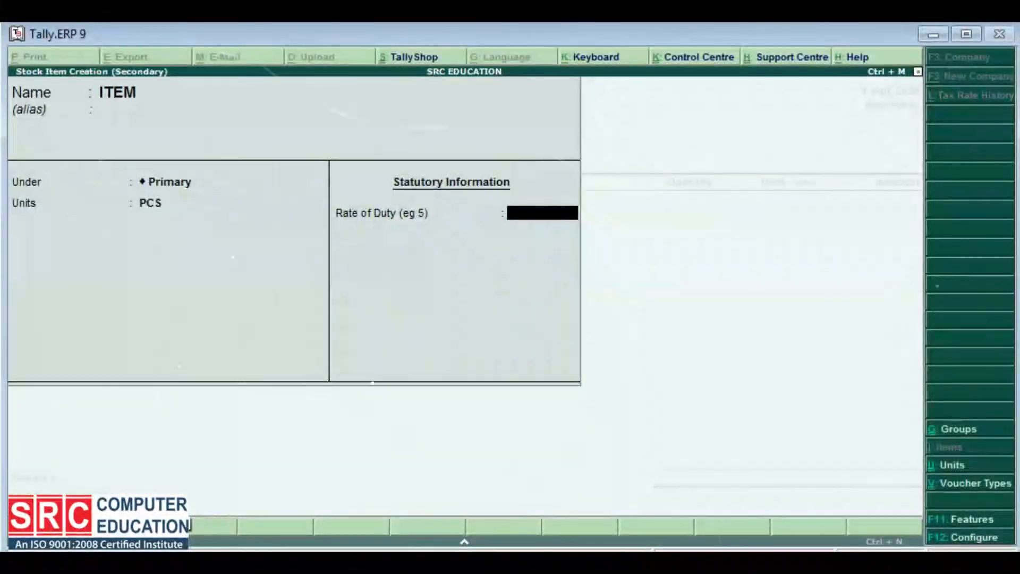
key("ctrl+a")
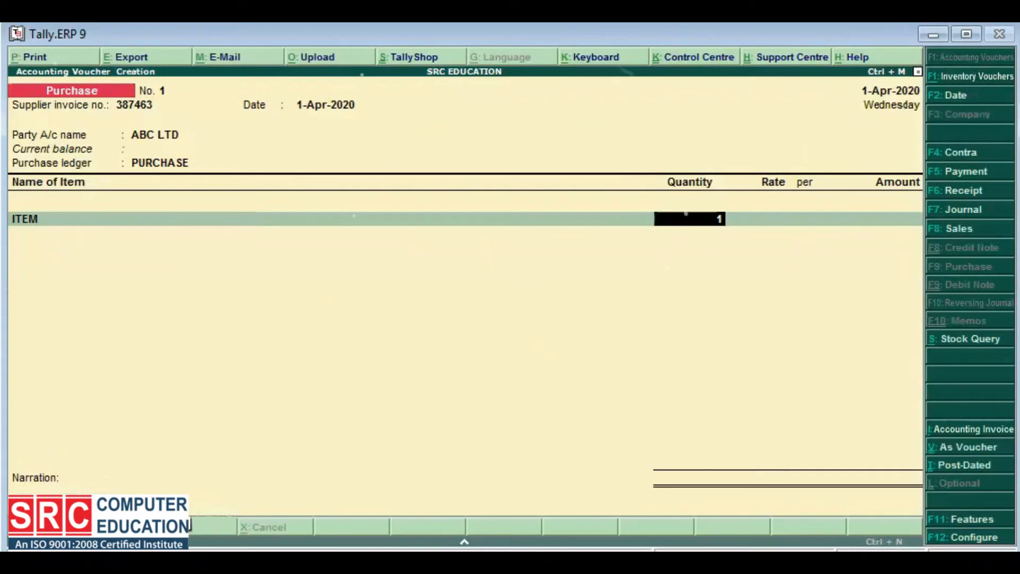
- Enter a quantity of 100 PCS at a rate of 120 per PCS for ITEM
key("Return")
type("1")
key("Return")
key("Return")
key("Return")
key("Return")
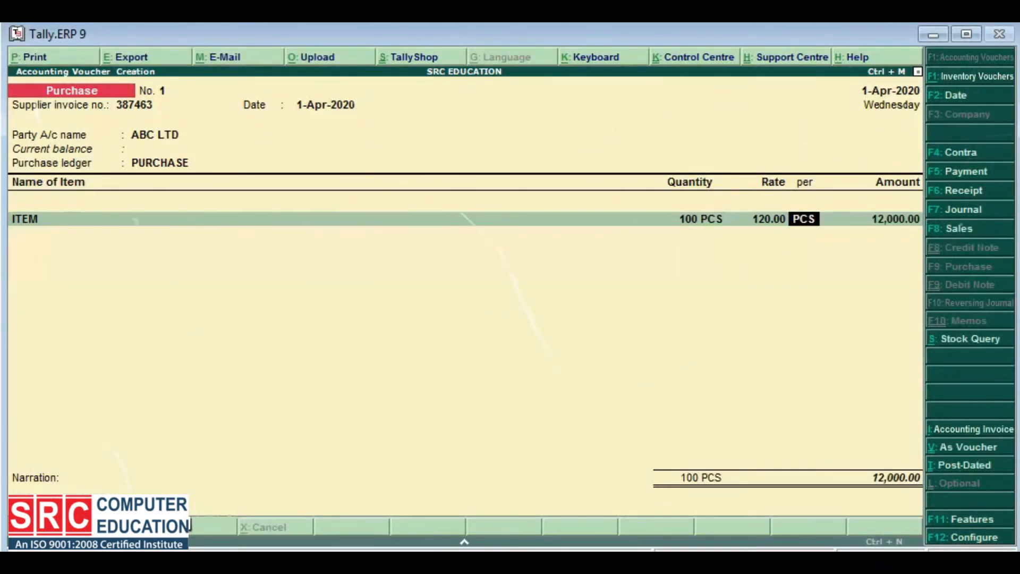
key("Return")
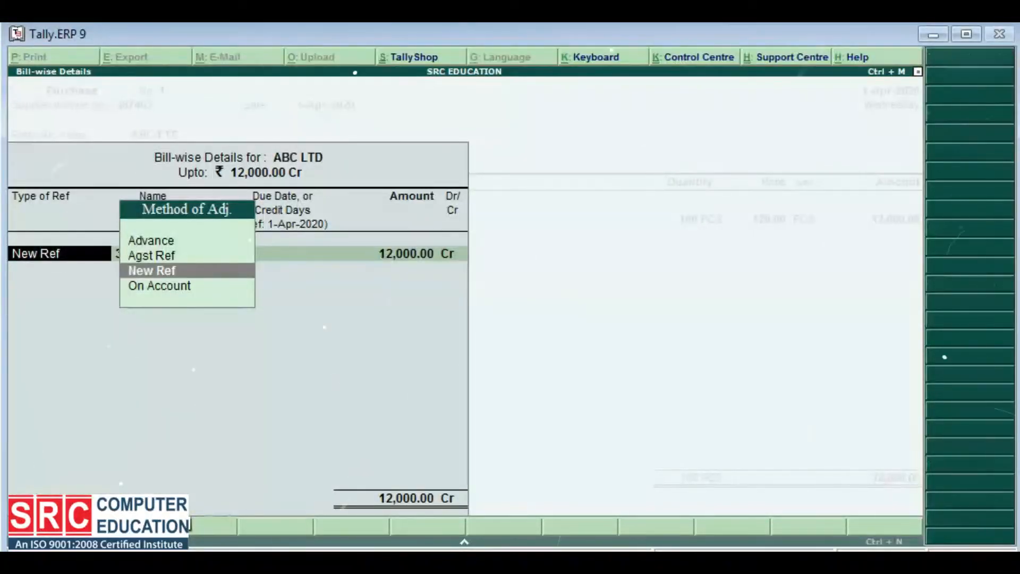
- Accept the bill-wise details for ABC LTD as a New Ref and save the purchase voucher without narration
key("Return")
key("Return")
key("Return")
key("Return")
key("Return")
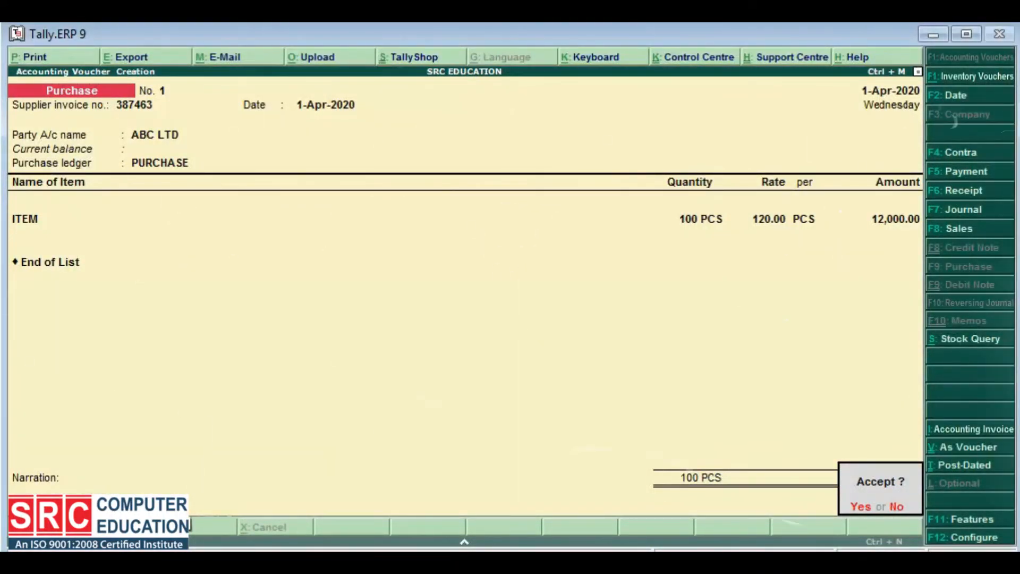
key("y")
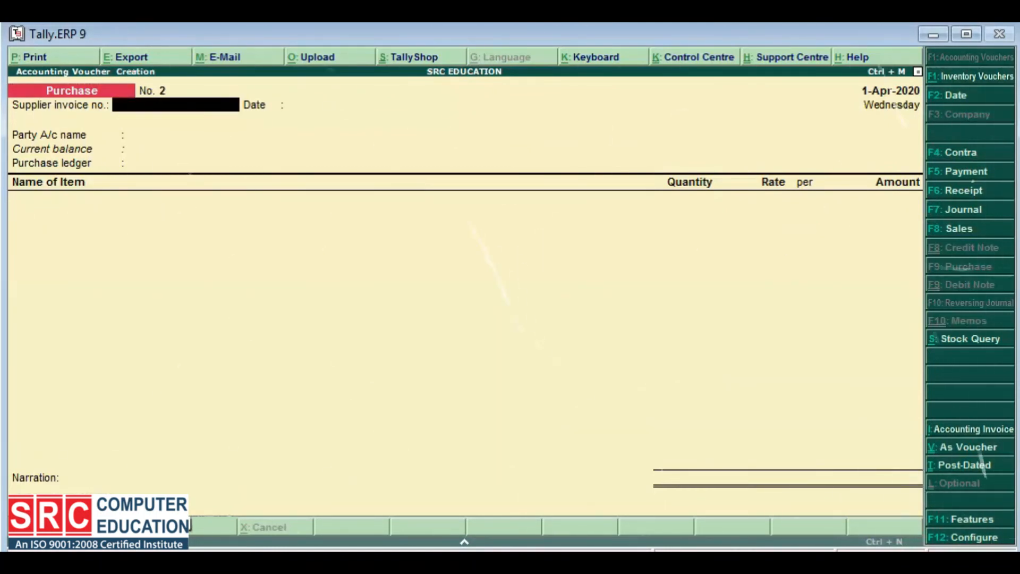
- Start a payment voucher and debit ABC LTD with 12,000
key("F5")
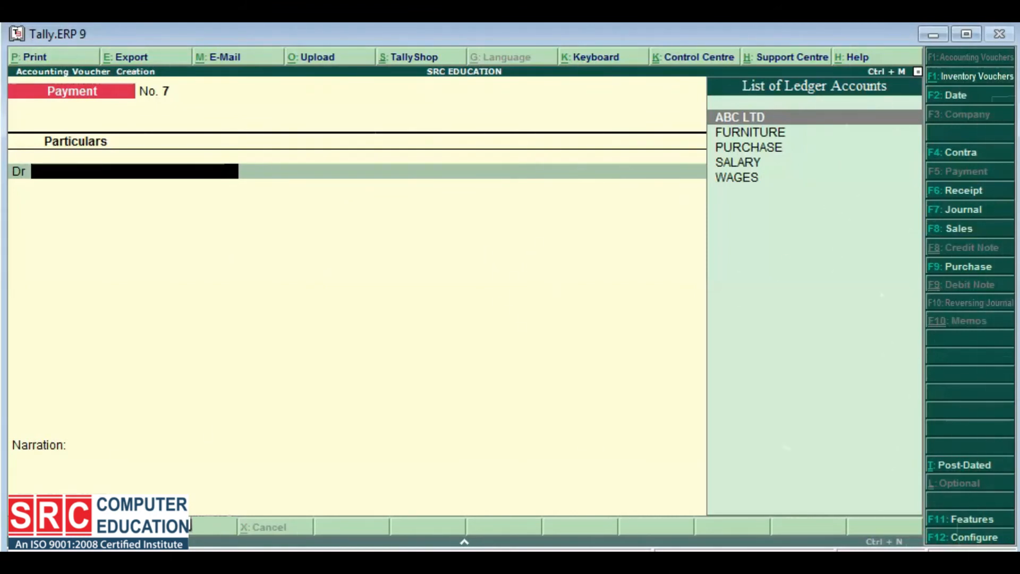
key("Return")
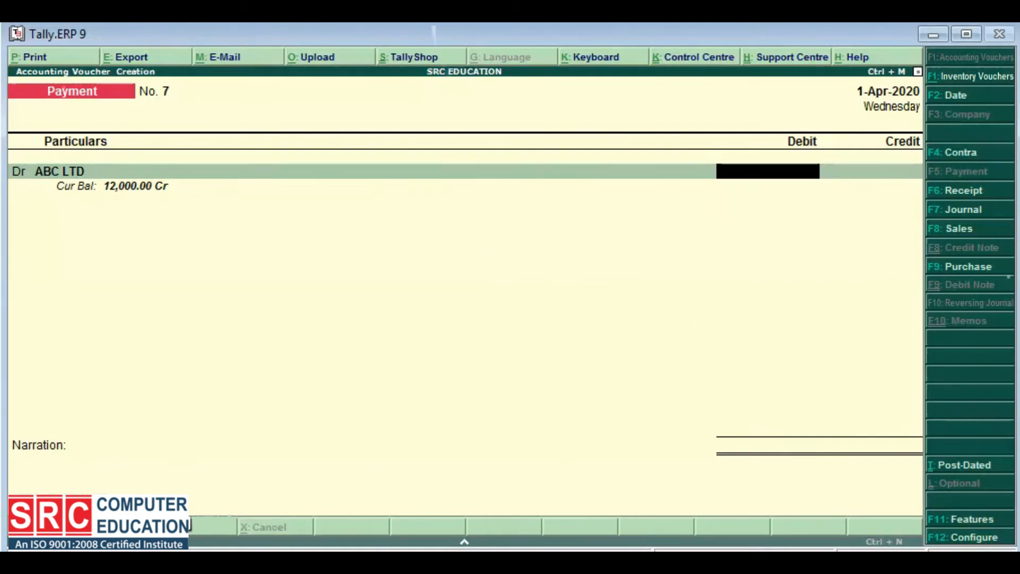
type("000")
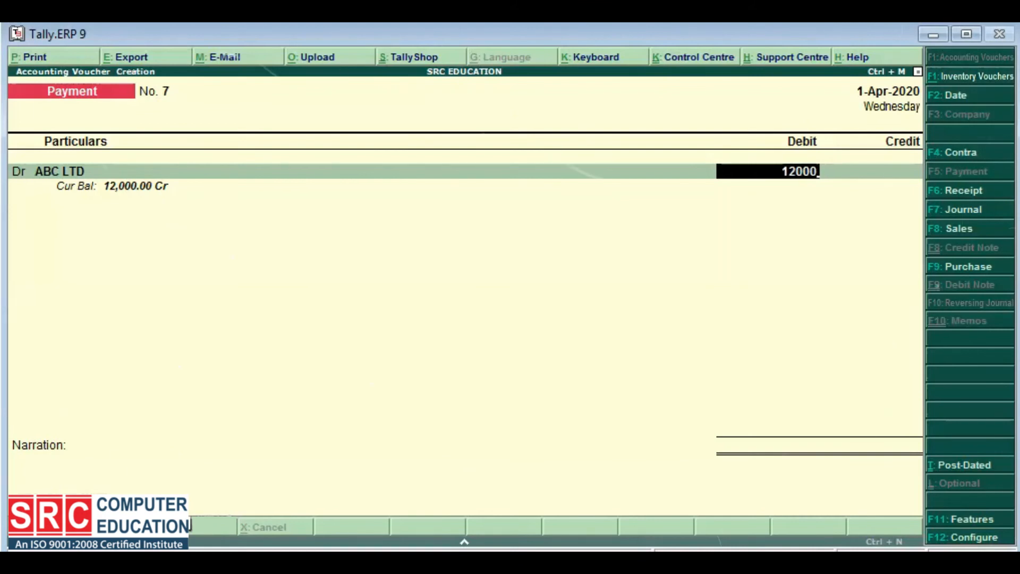
key("Return")
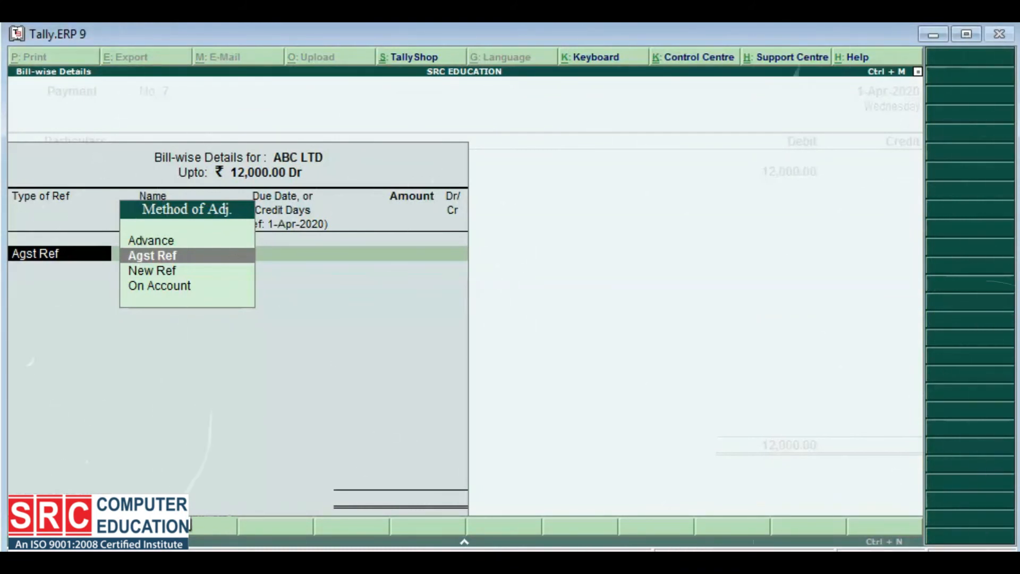
- Look through the adjustment methods offered for ABC LTD's bill-wise details
key("Up")
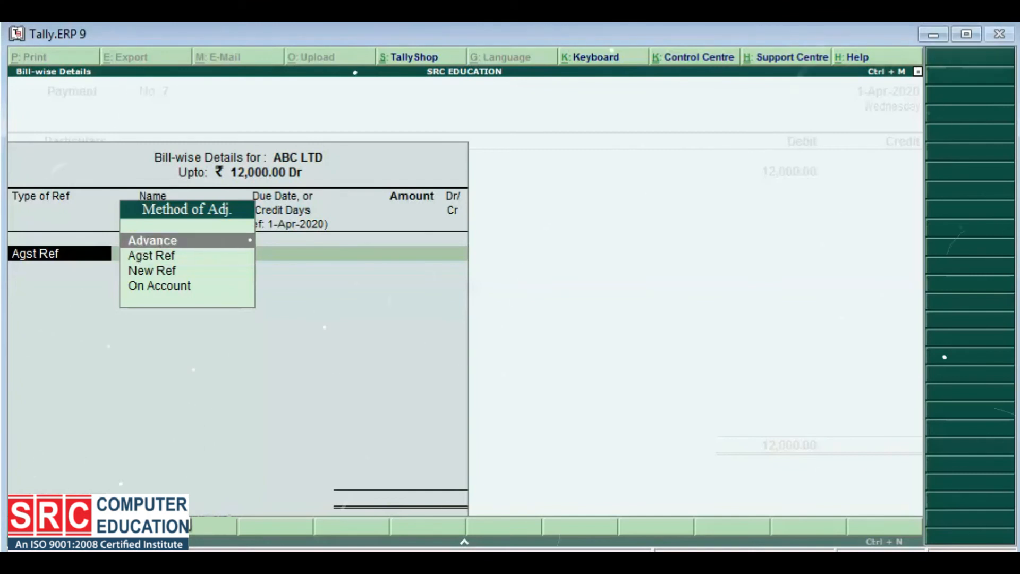
key("Down")
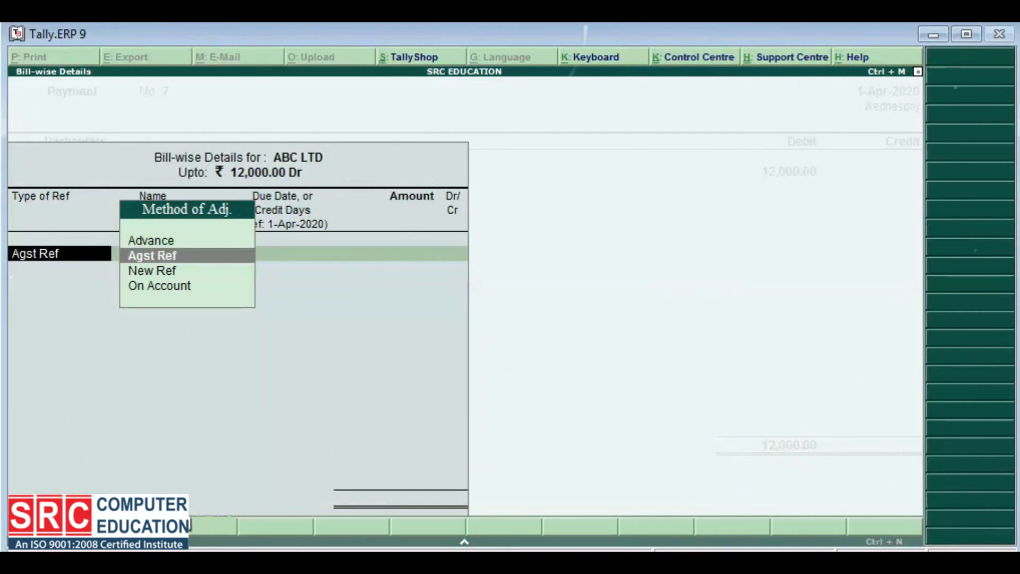
key("Down")
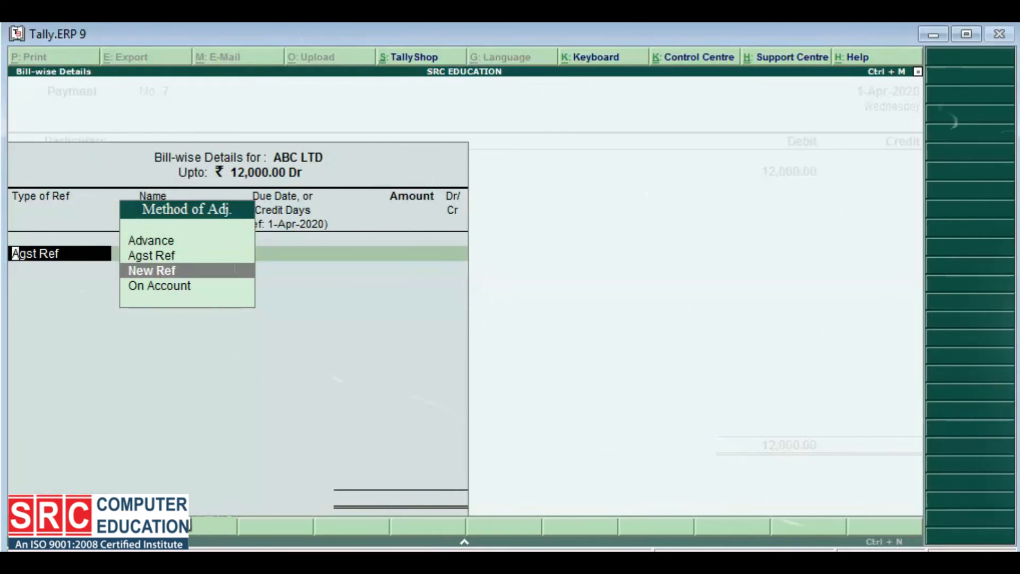
key("Down")
key("Up")
key("Up")
key("Up")
key("Down")
key("Down")
key("Up")
key("Up")
key("Down")
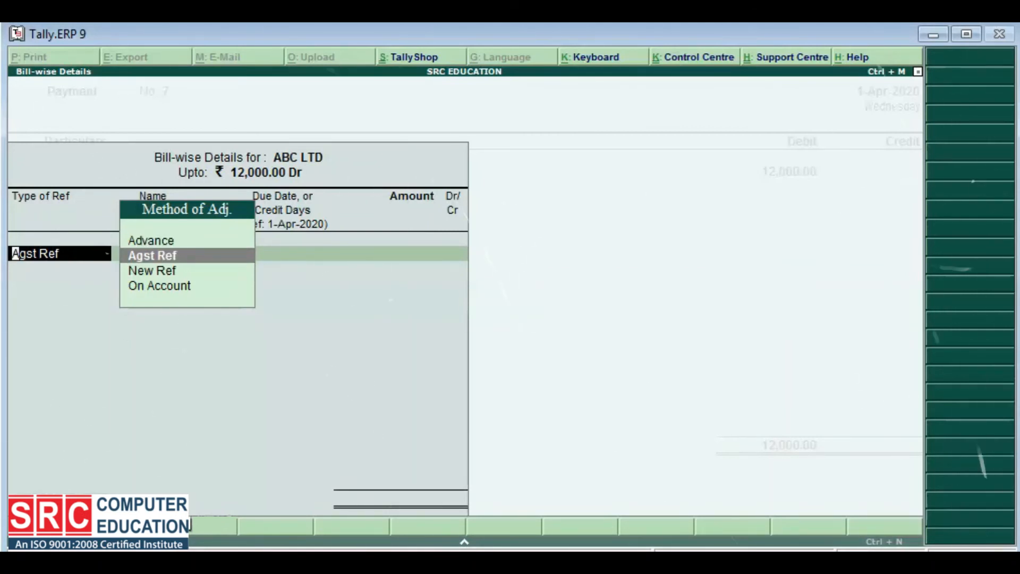
key("Down")
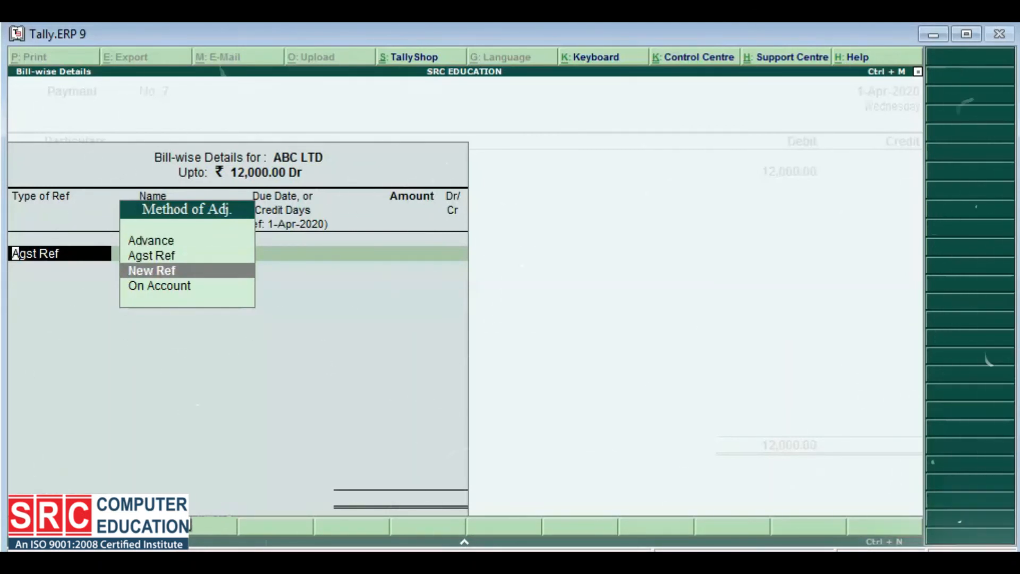
key("Up")
key("Up")
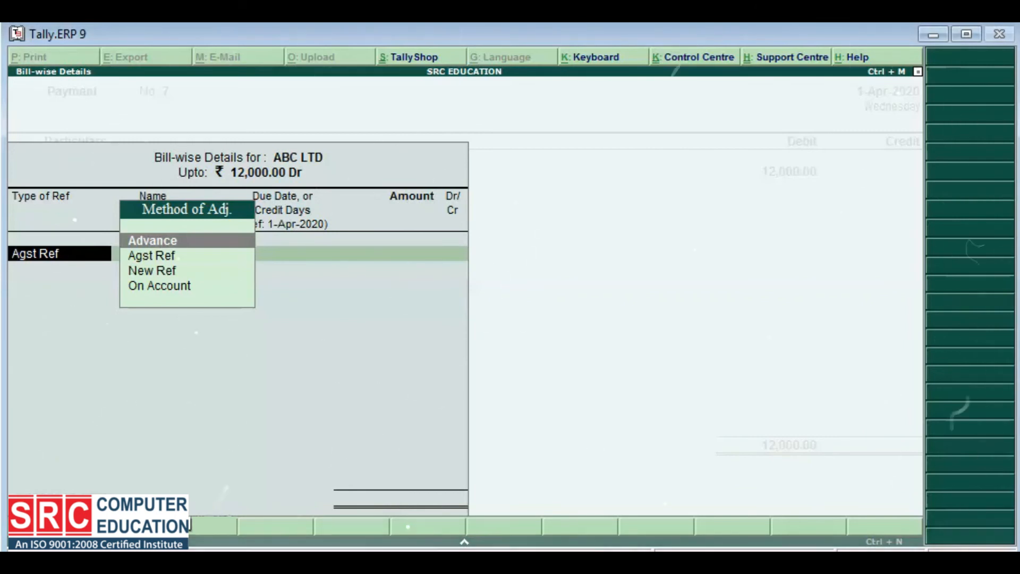
key("Down")
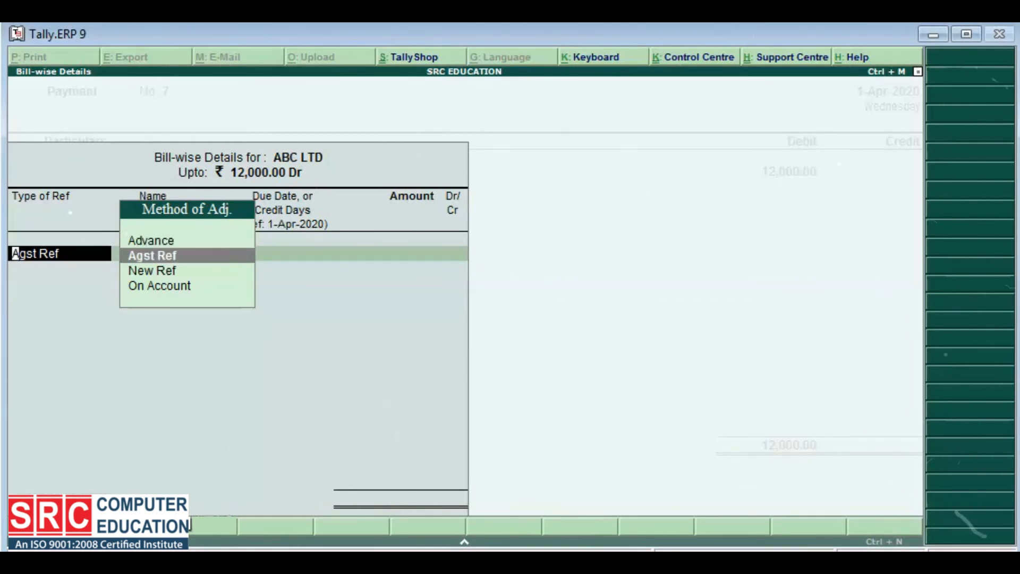
- Allocate ABC LTD's 12,000 as Agst Ref to the pending bill dated 1-Apr-2020
key("Return")
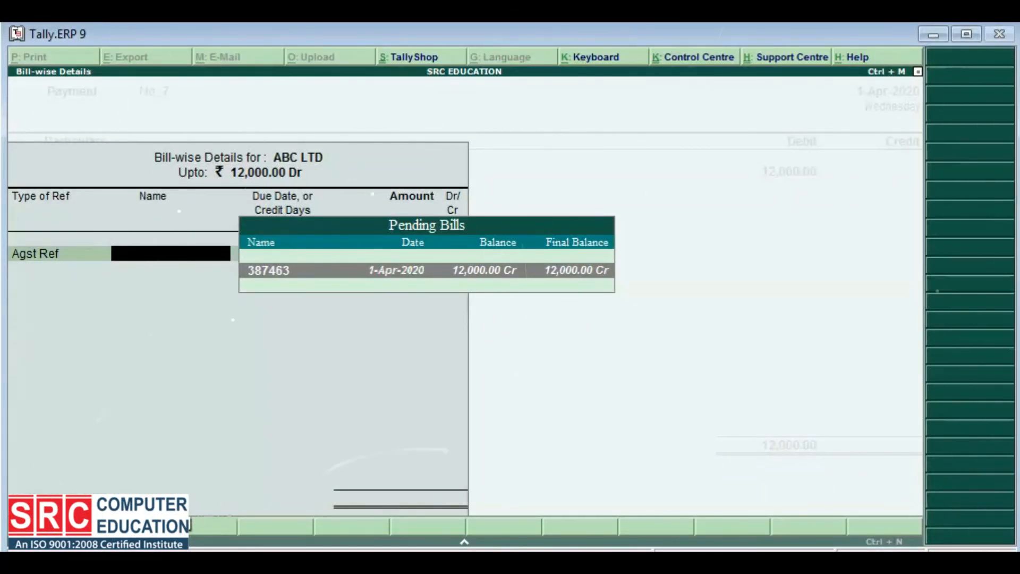
key("Return")
key("Return")
key("Return")
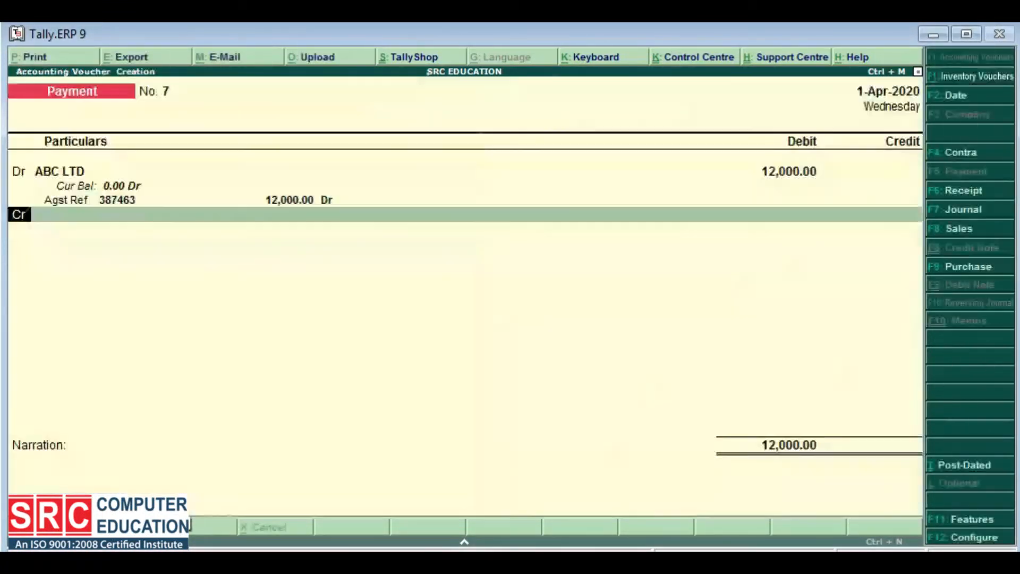
- Credit the Cash ledger with 12,000 in the payment voucher
key("Return")
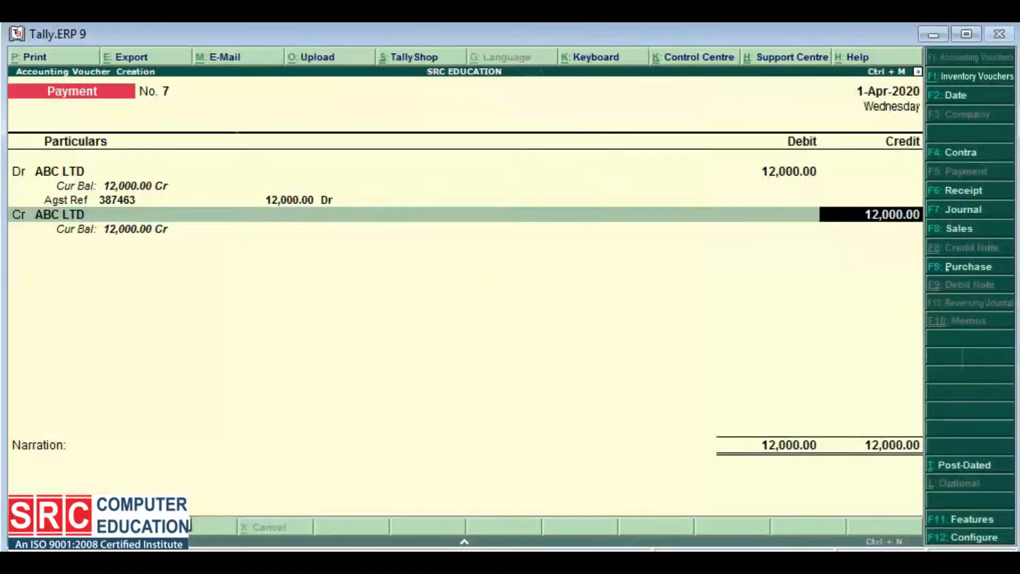
key("BackSpace")
type("cas")
key("Return")
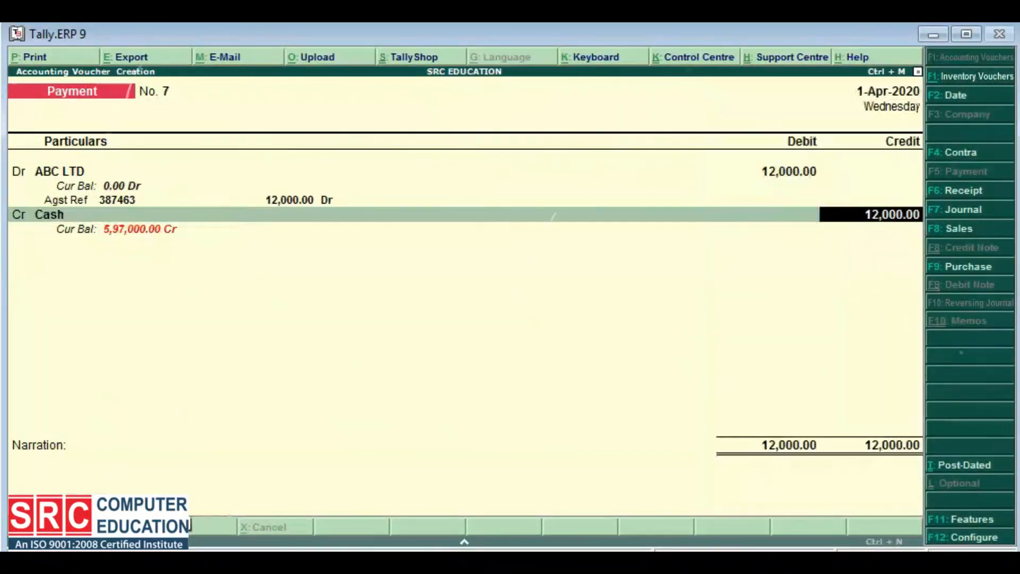
- Go back to the ABC LTD line and set its debit amount to 15,000
key("BackSpace")
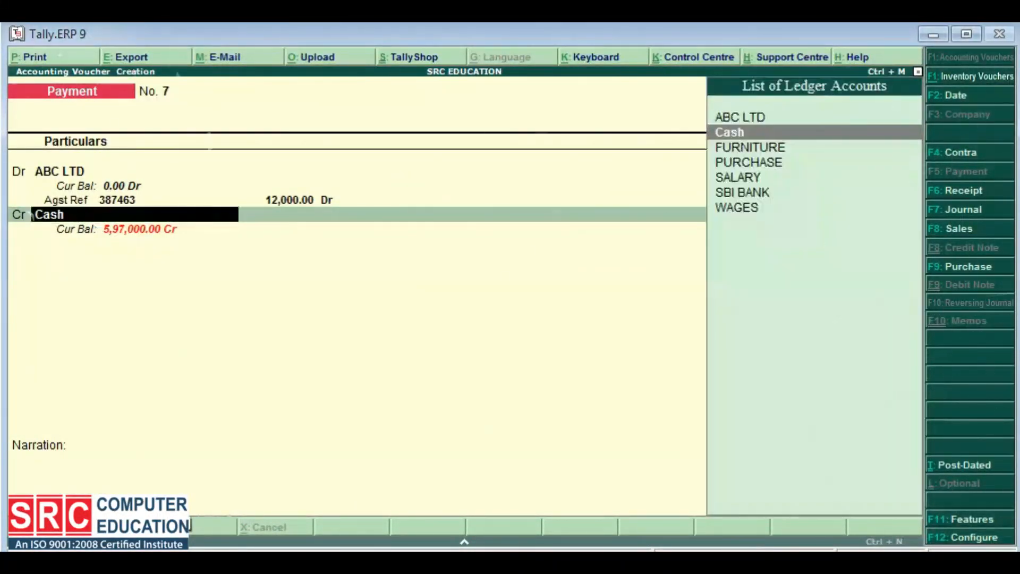
key("BackSpace")
key("BackSpace")
key("BackSpace")
key("BackSpace")
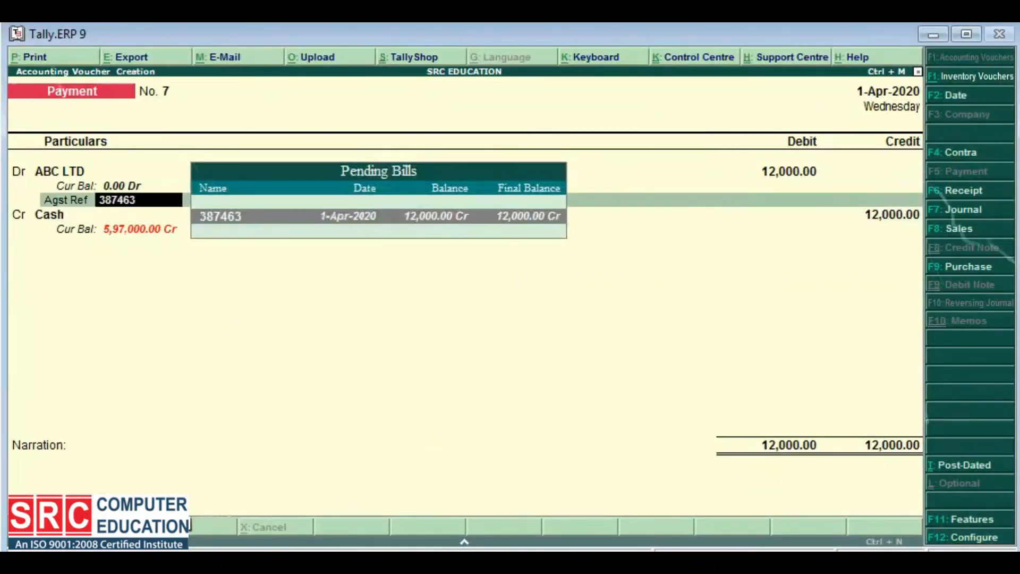
key("BackSpace")
key("BackSpace")
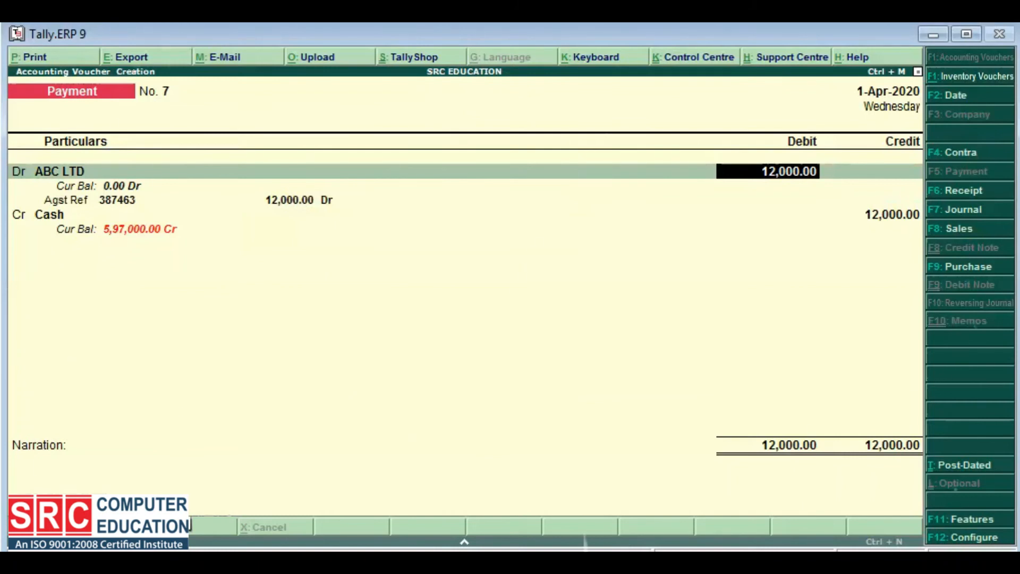
type("15000")
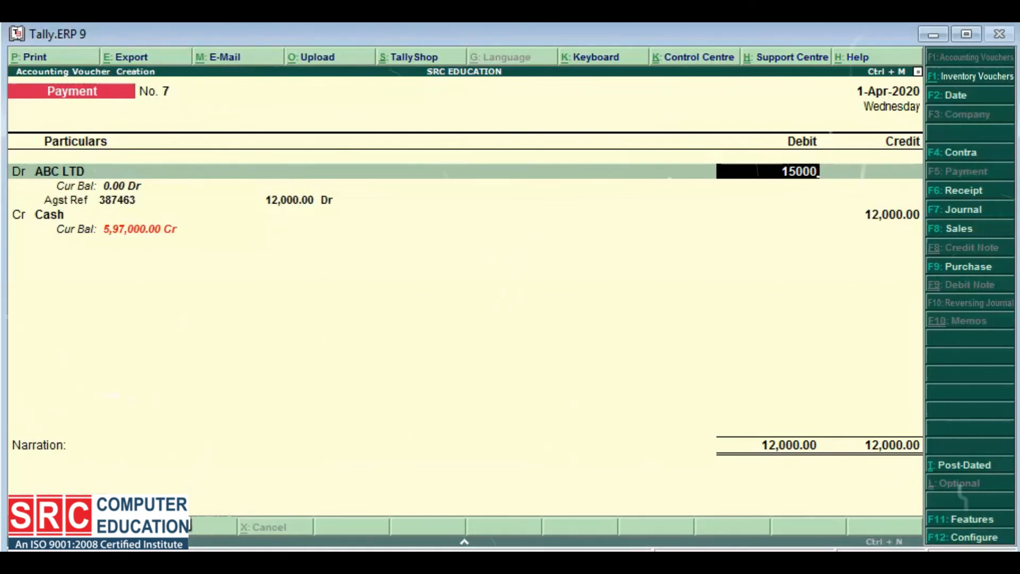
key("Return")
- Keep 12,000 as Agst Ref to the pending bill and allocate the remaining 3,000 to ABC LTD as an Advance
key("Return")
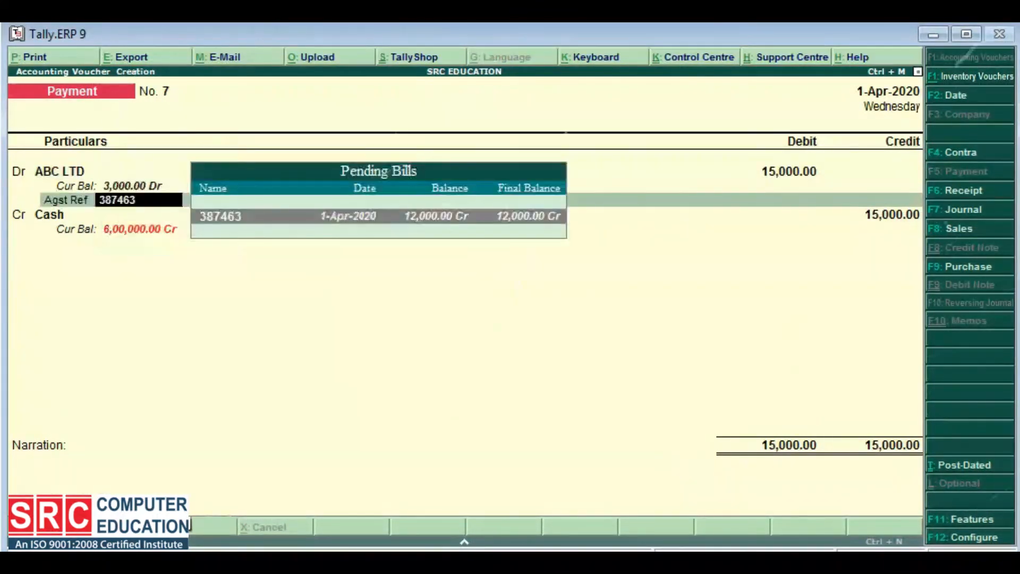
key("Return")
key("Return")
key("Return")
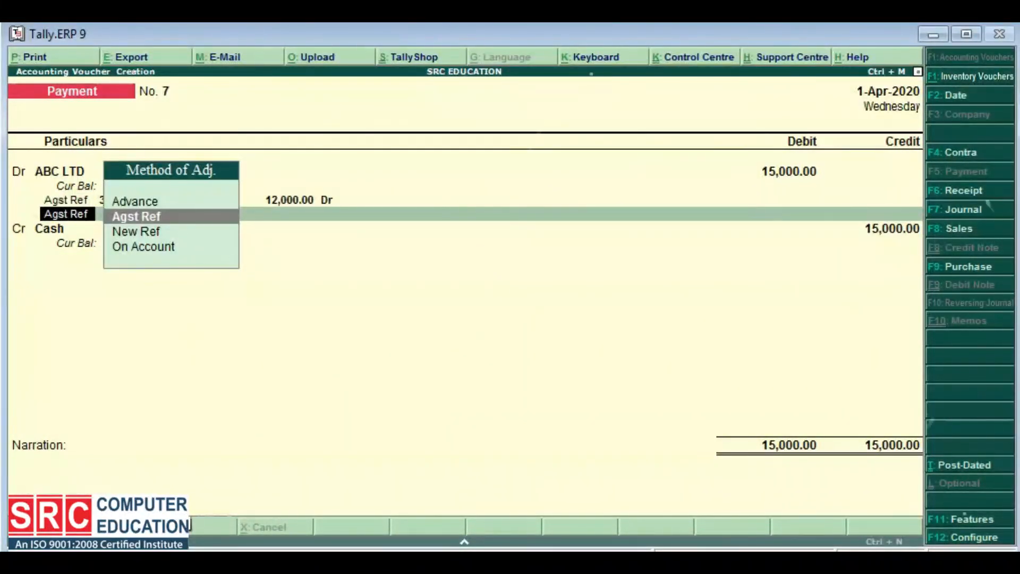
key("Up")
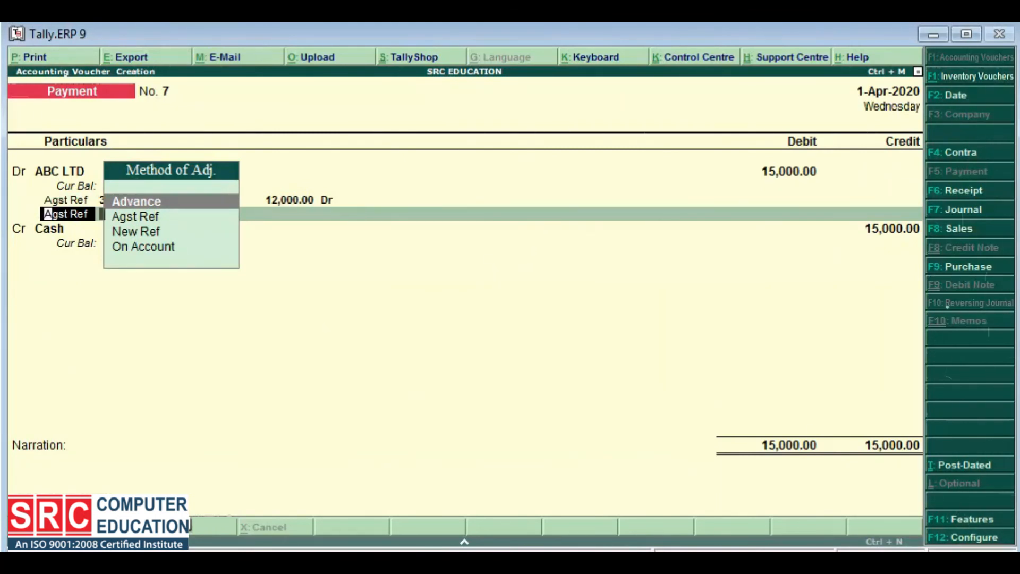
key("Return")
key("Return")
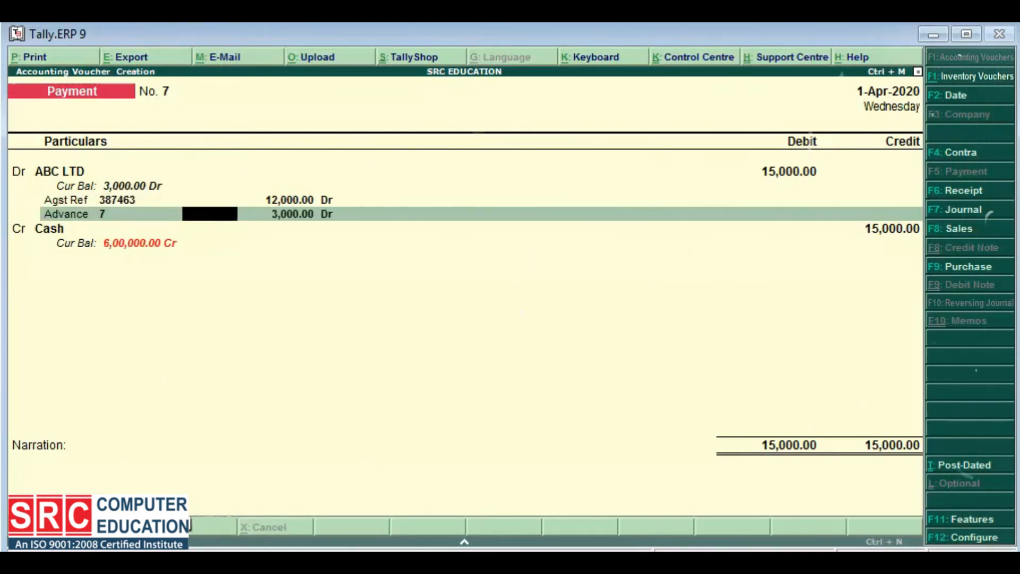
key("Return")
key("Return")
key("Return")
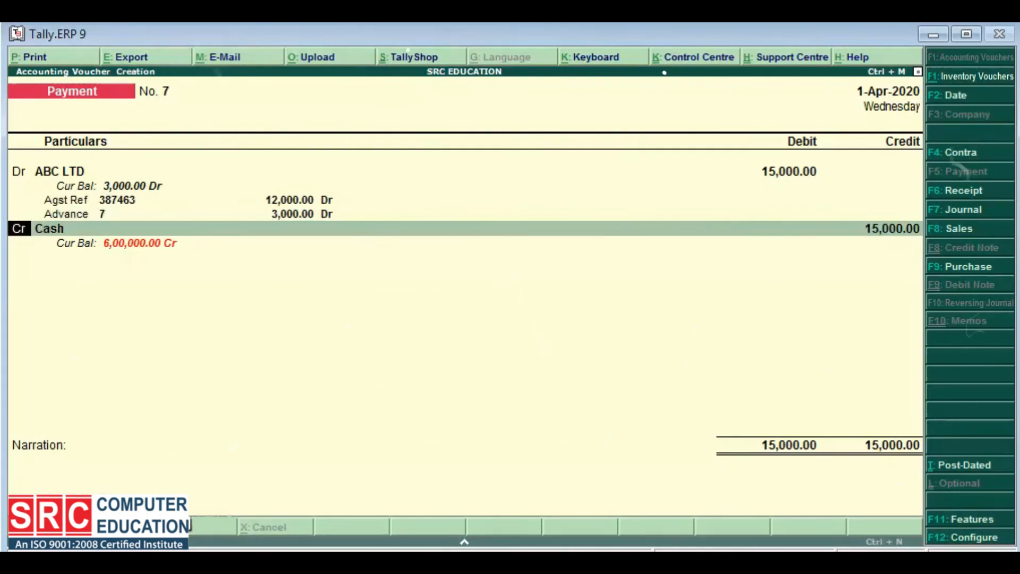
- Accept the Cash credit of 15,000 and save the payment voucher without narration
key("Return")
key("Return")
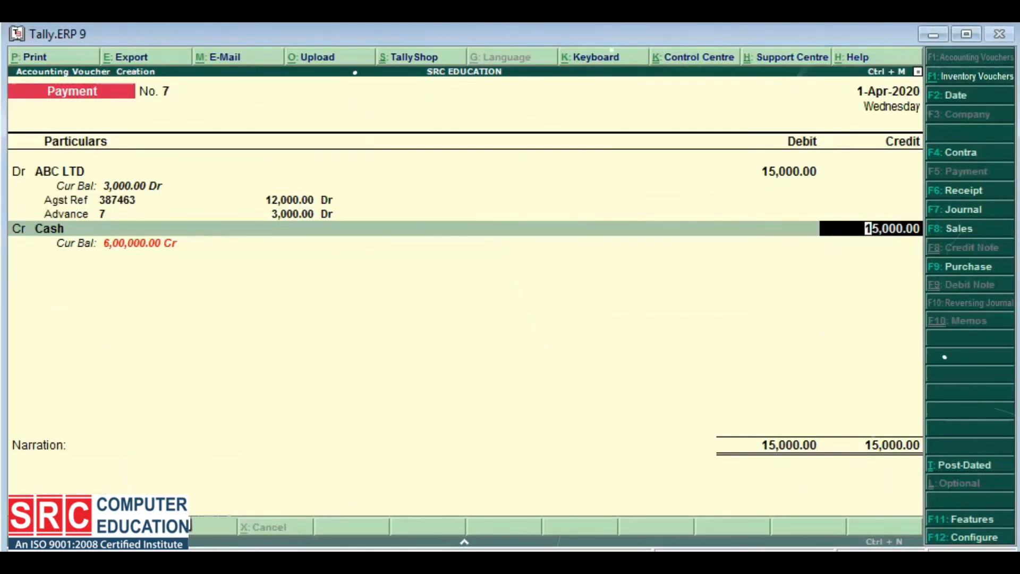
key("ctrl+a")
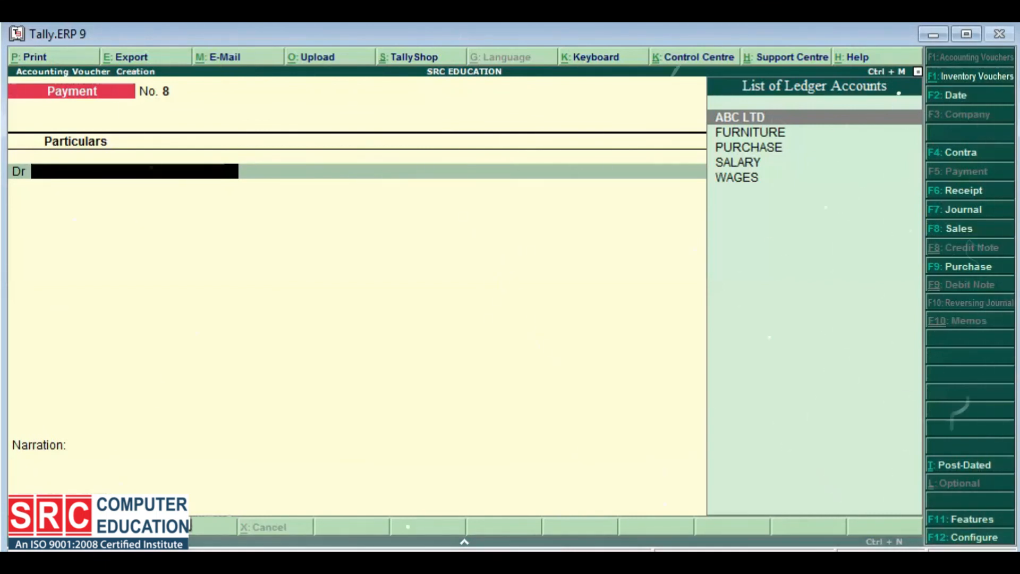
- Create a ledger with the debtor's name under Sundry Debtors from the new payment voucher, with bill-by-bill balances maintained
key("alt+c")
type("MOHAN")
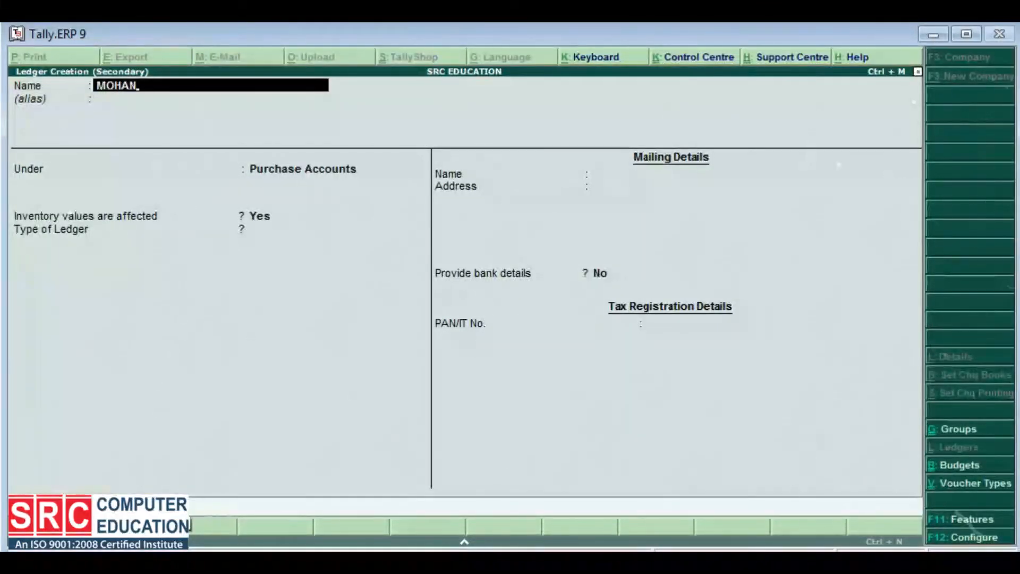
key("Return")
type("DEB")
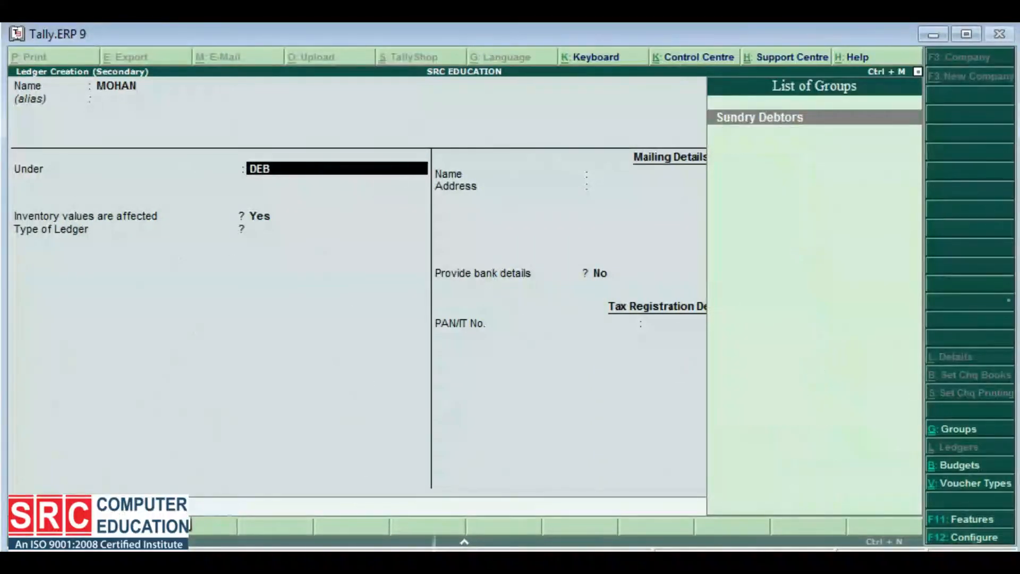
key("Return")
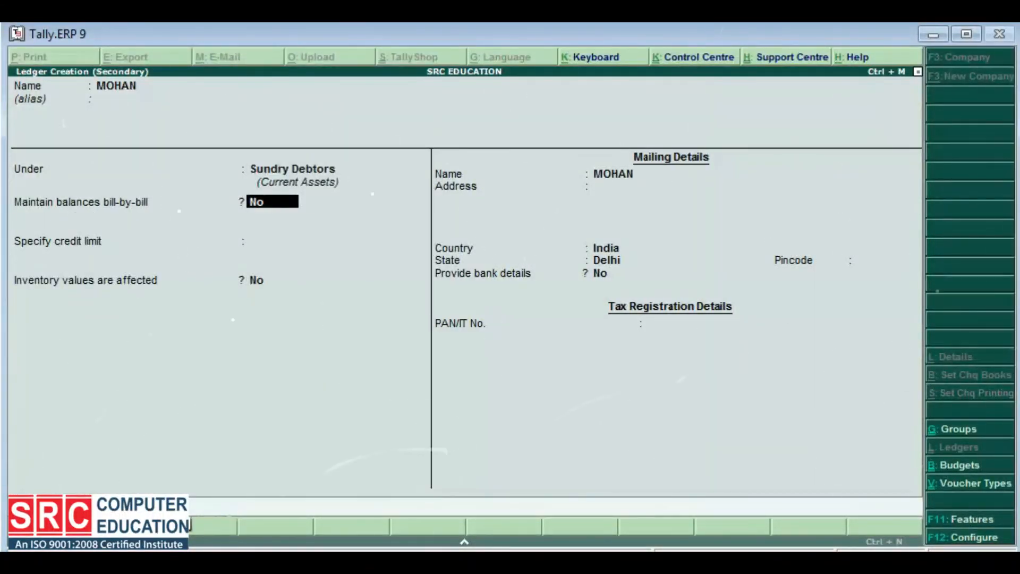
type("y")
key("Return")
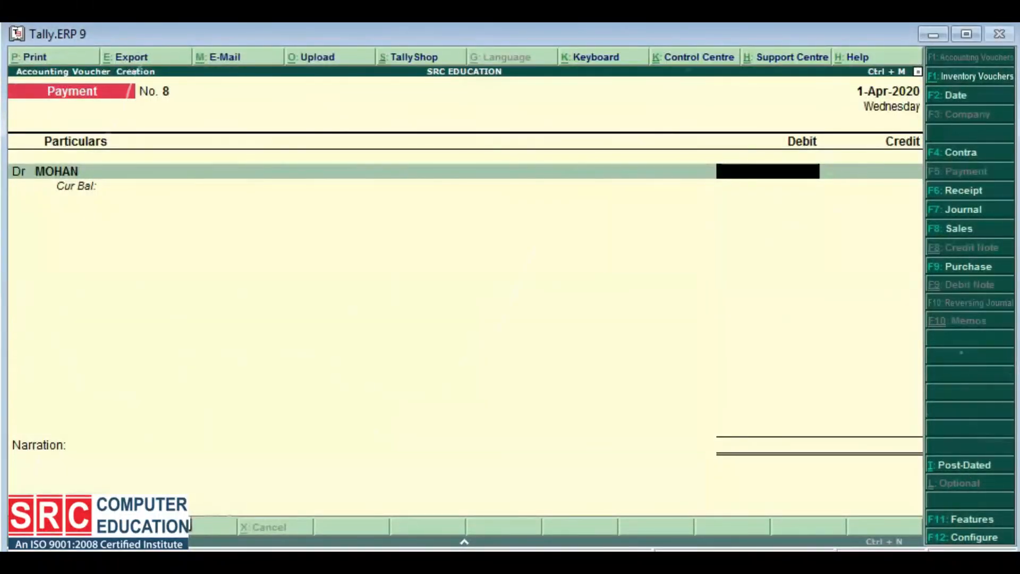
- Debit the new debtor's ledger with 50,000 in the payment voucher
type("00000")
key("BackSpace")
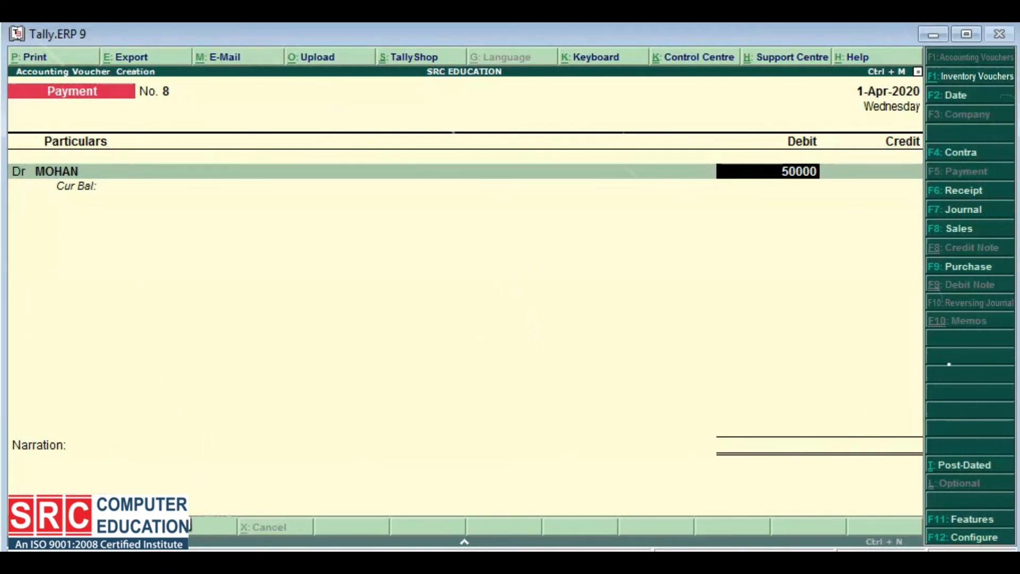
key("Return")
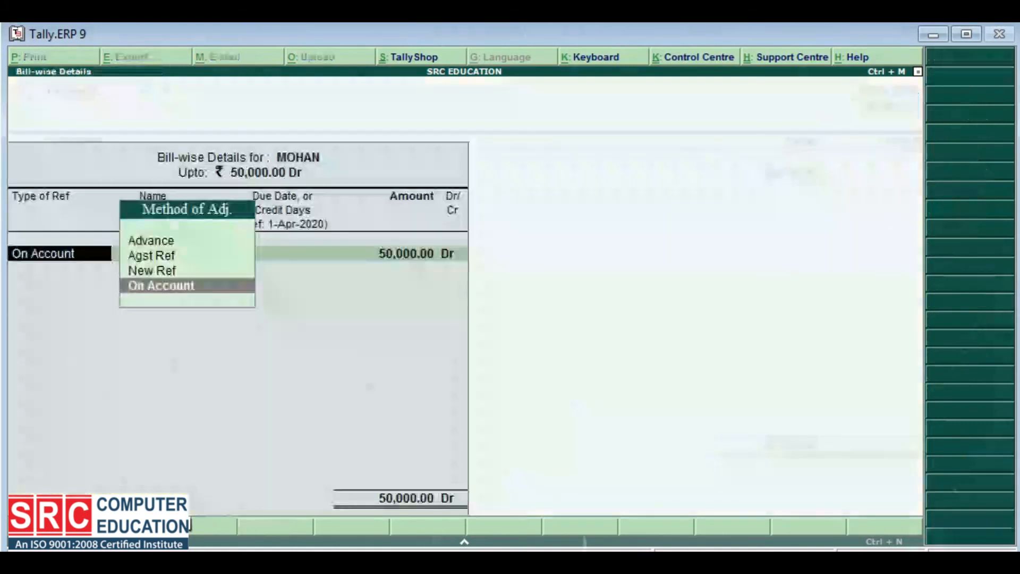
- Allocate the debtor's full 50,000 debit as a New Ref named 8, leaving the due date or credit days blank
key("Up")
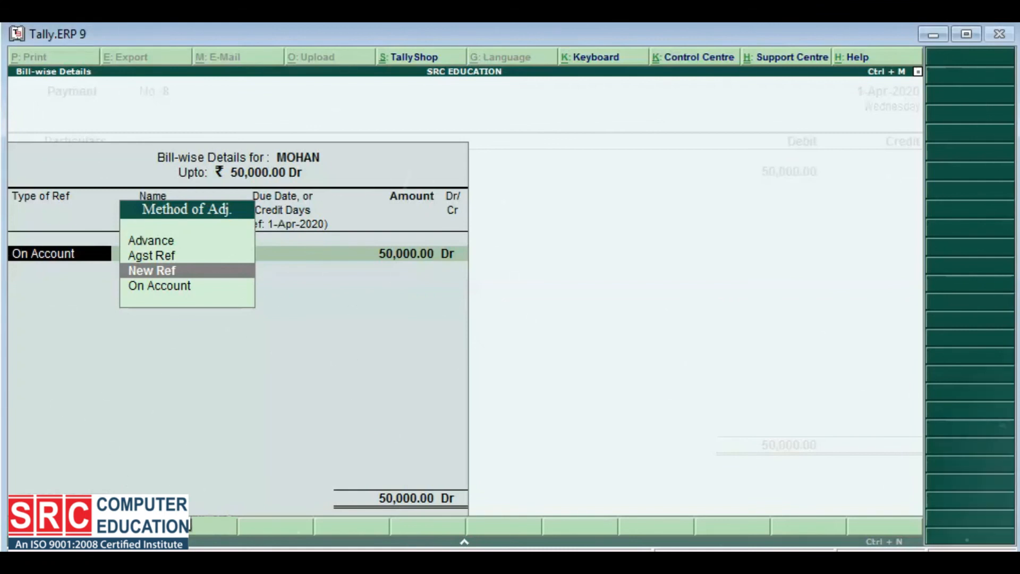
key("Return")
key("Return")
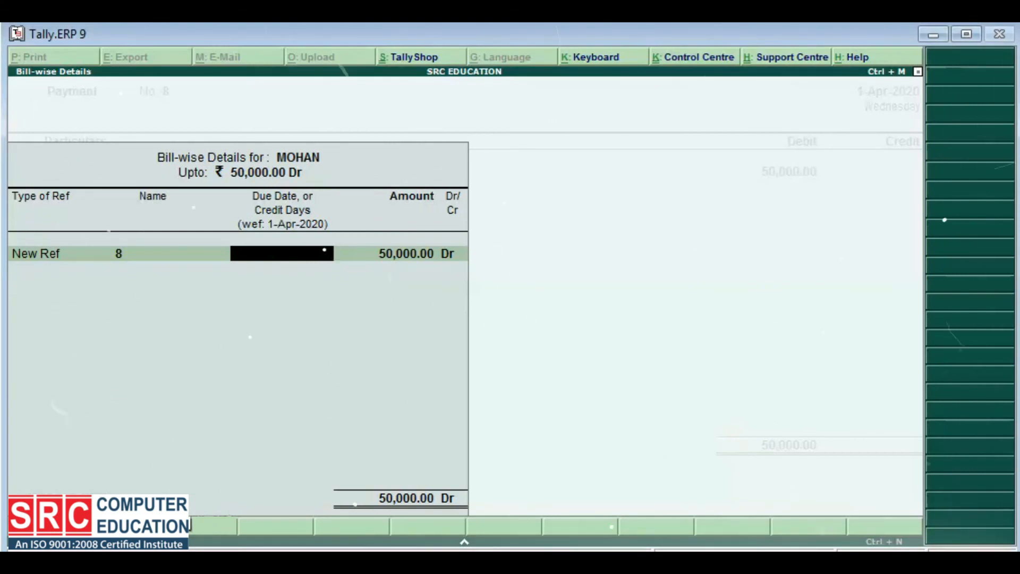
key("BackSpace")
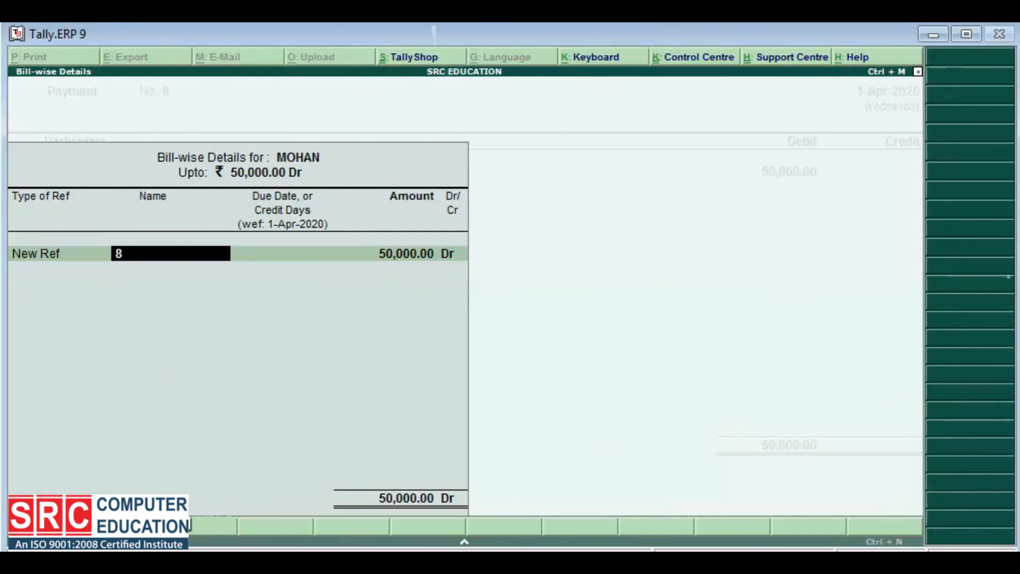
key("Return")
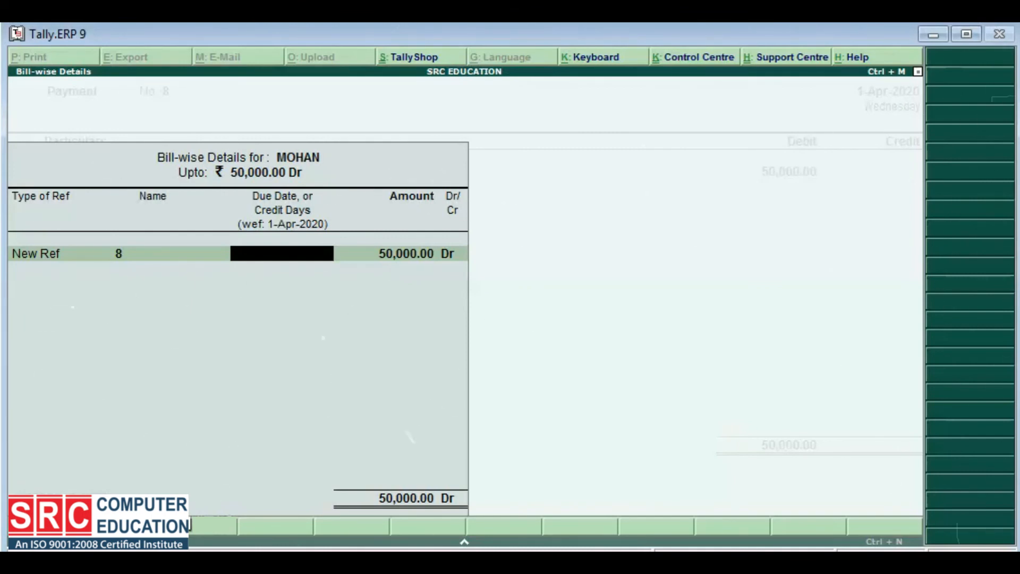
key("Return")
key("Return")
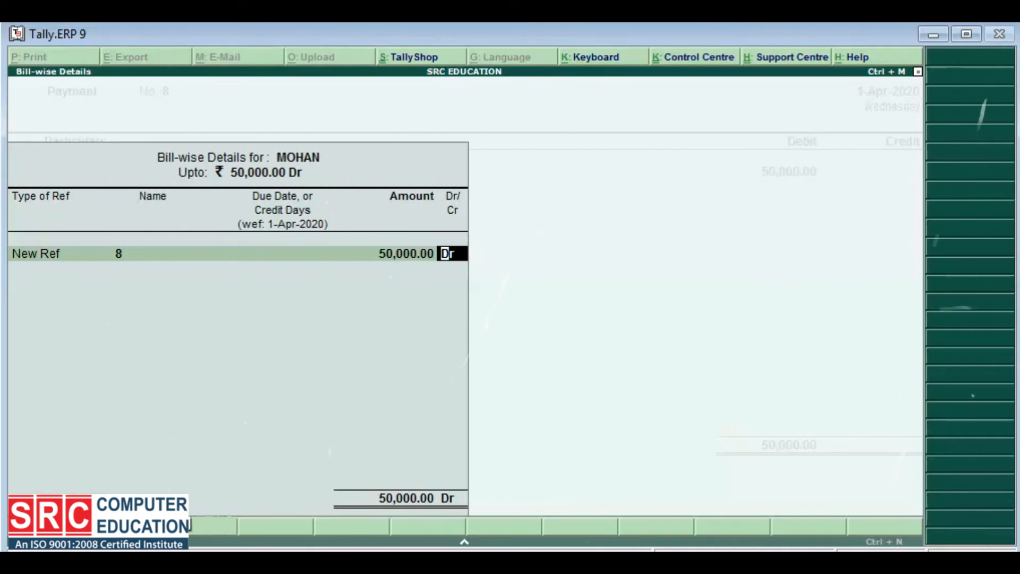
key("Return")
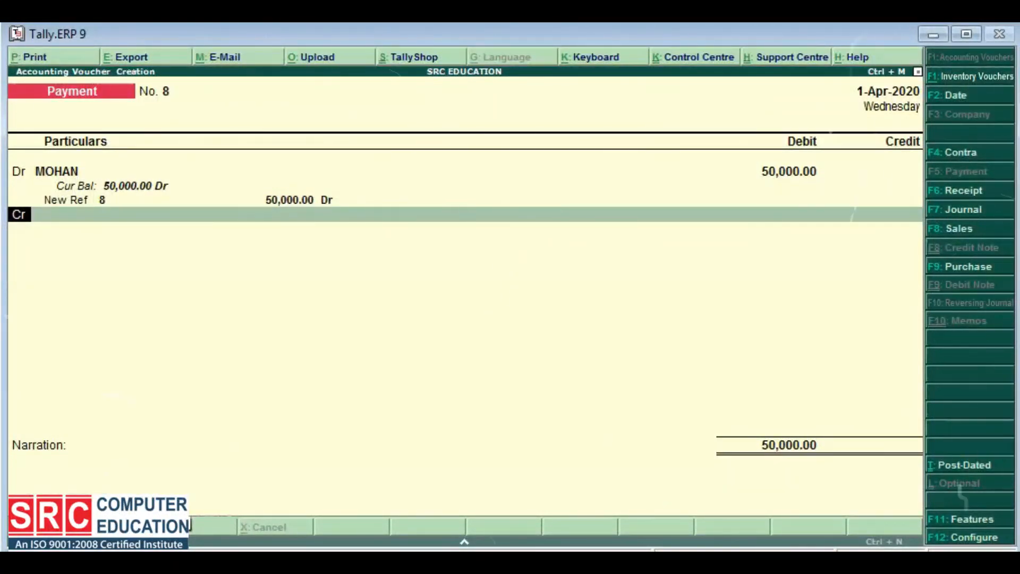
- Credit Cash with 50,000 and save the payment voucher without narration
key("Return")
type("CAS")
key("Return")
key("Return")
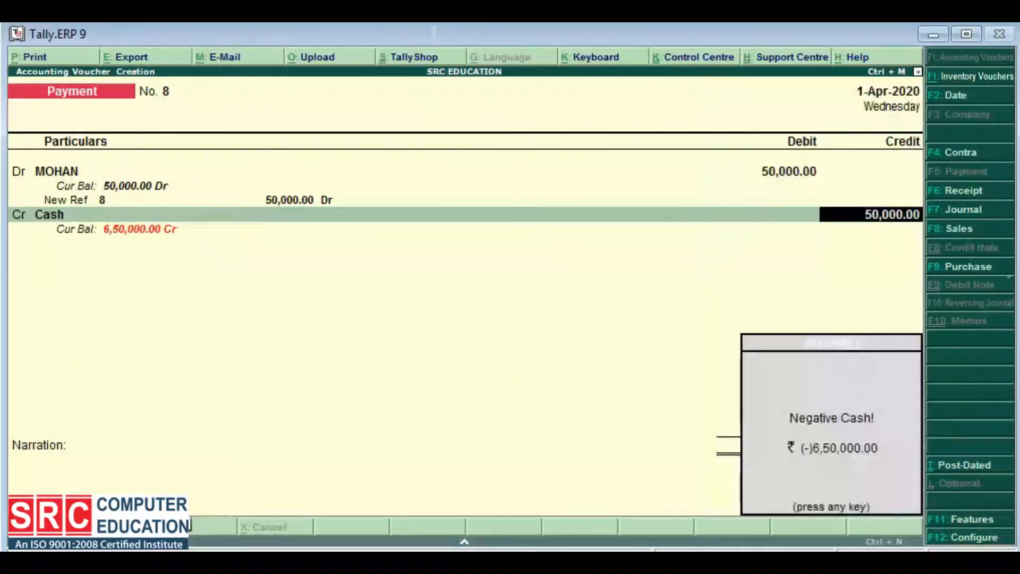
key("Return")
key("Return")
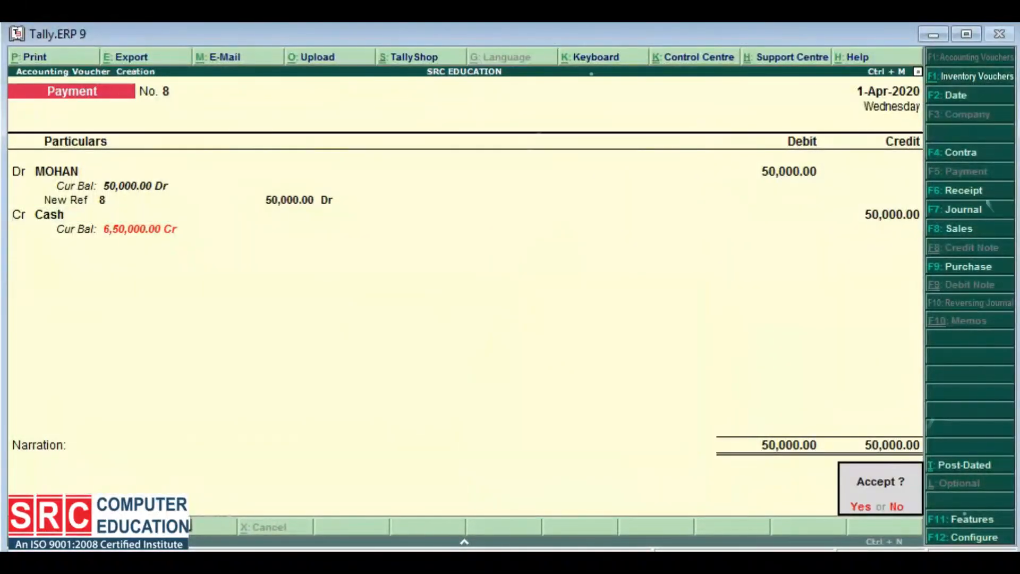
key("Return")
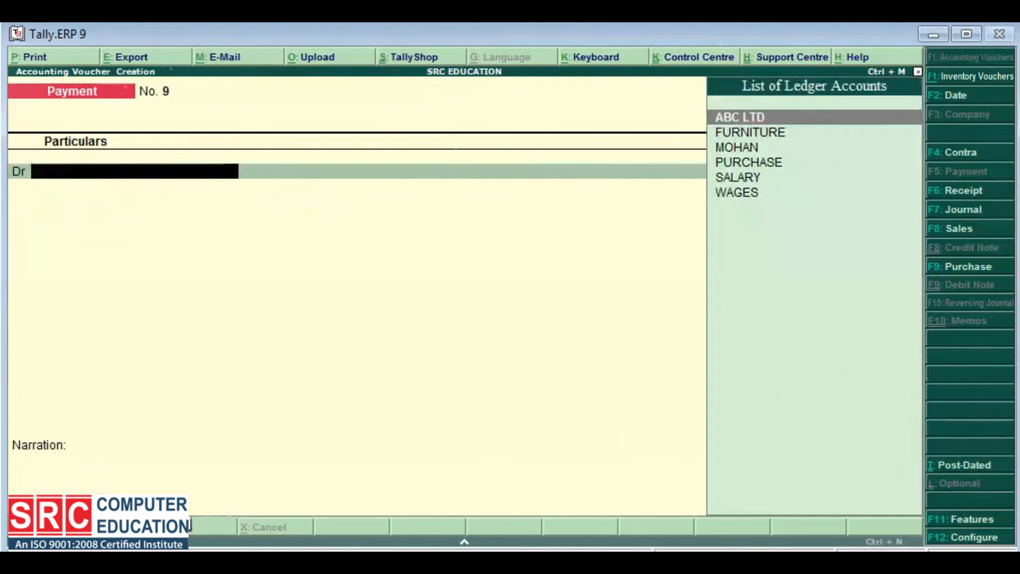